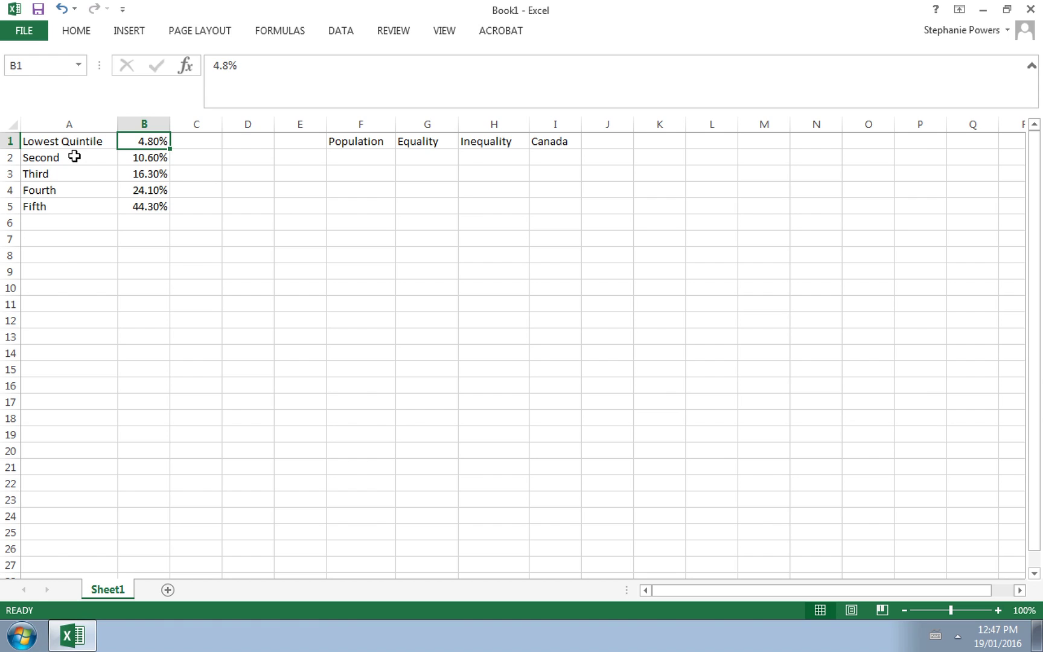
Enter 0, 20, 40, 60, 80 and 100 down the Population column in F2:F7.
left_click(136, 158)
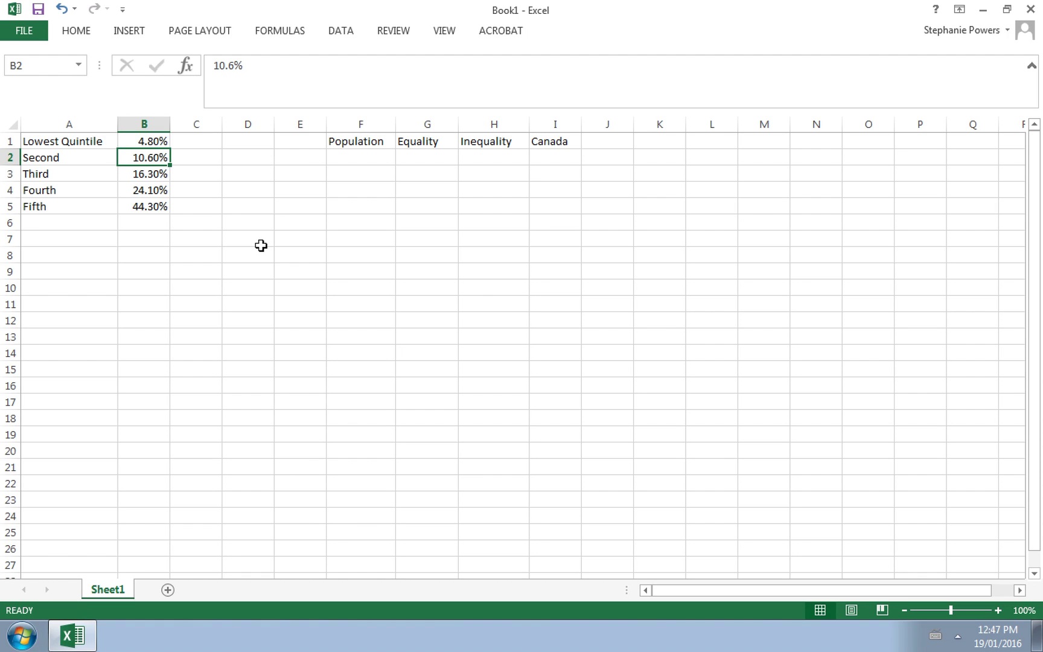
left_click(361, 157)
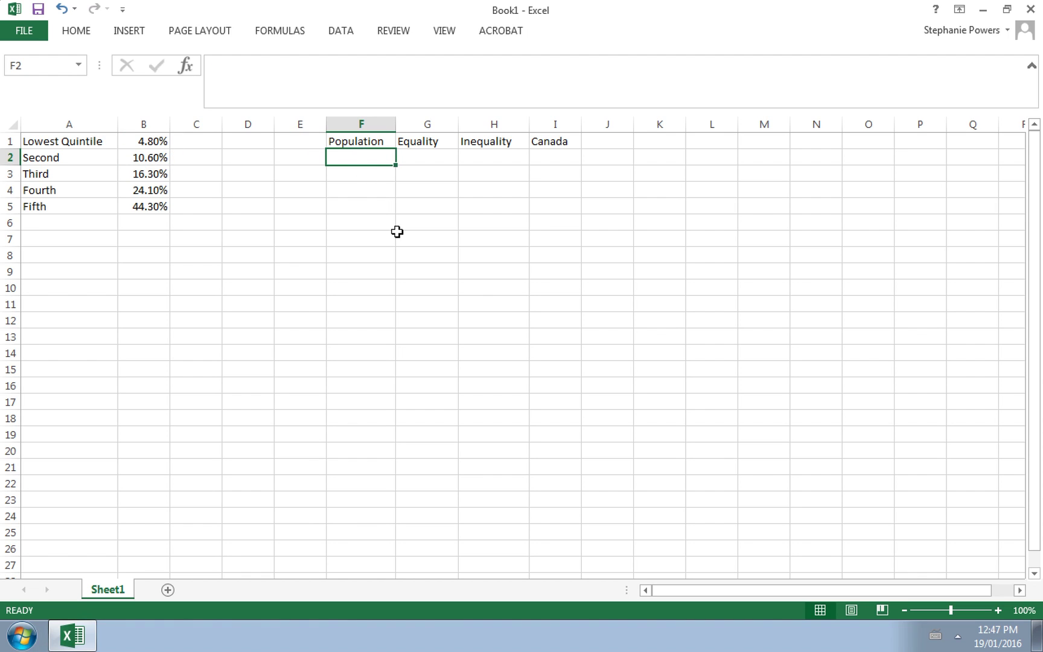
type("0")
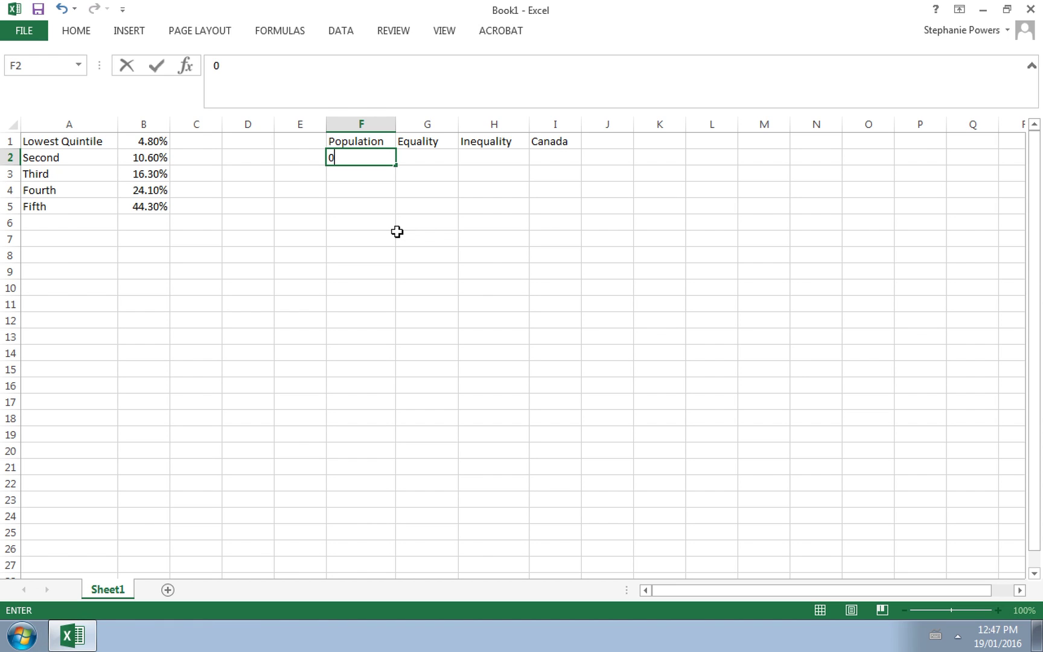
key("Return")
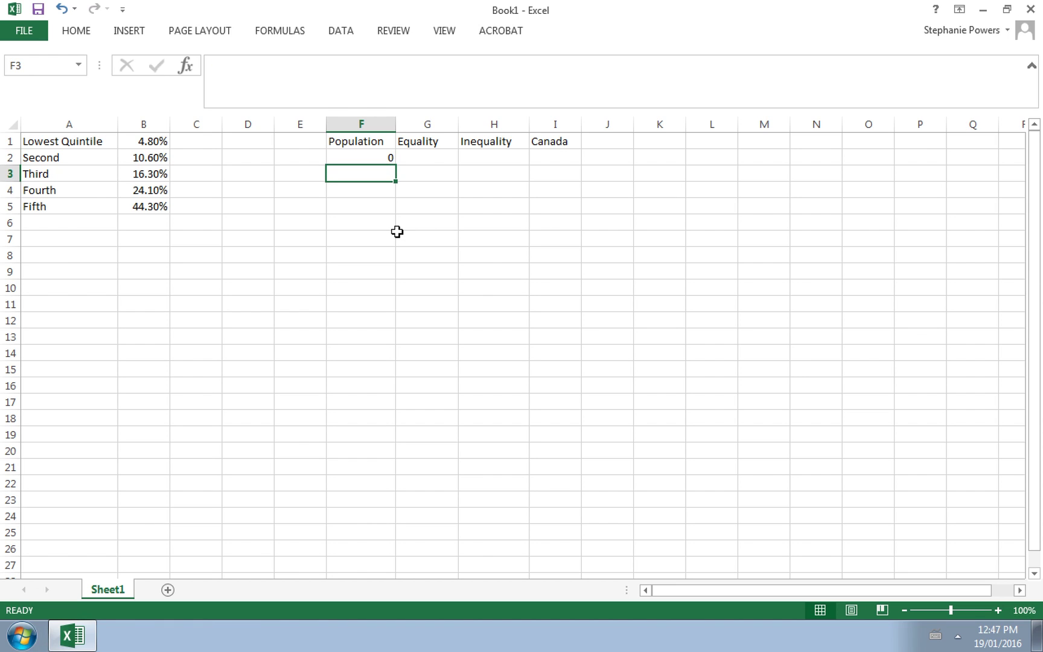
type("20")
key("Return")
type("40")
key("Return")
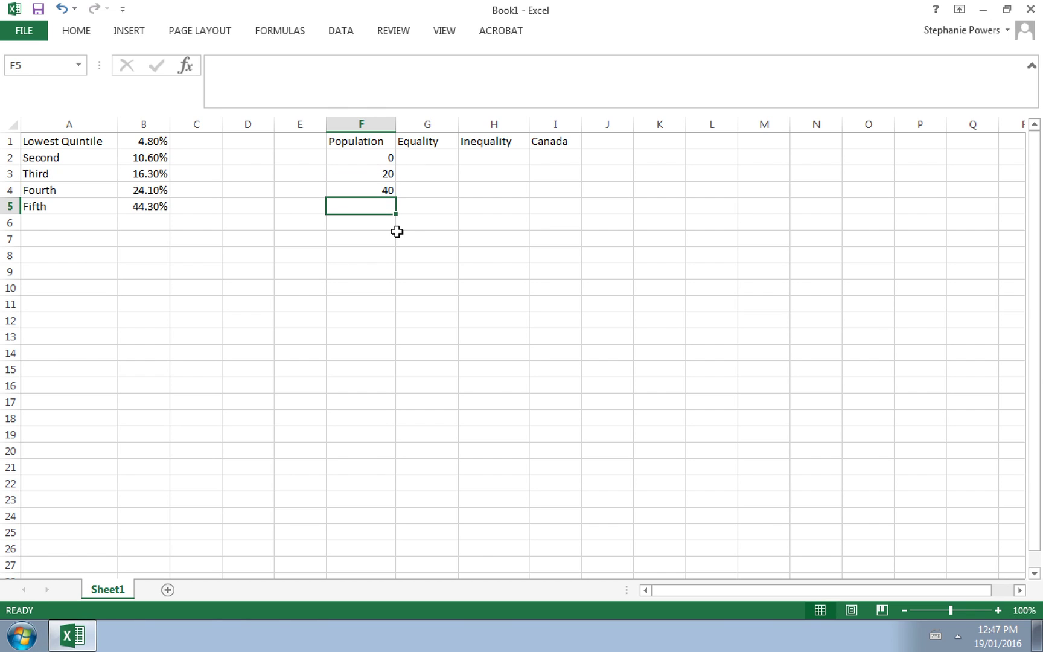
type("60")
key("Return")
type("80")
key("Return")
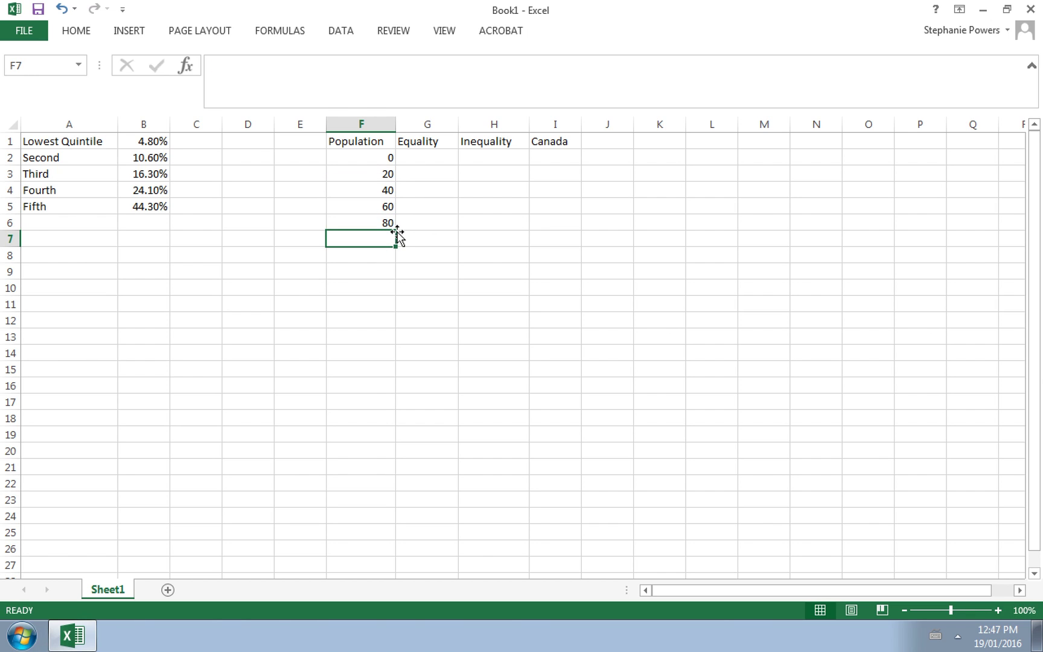
type("100")
key("Return")
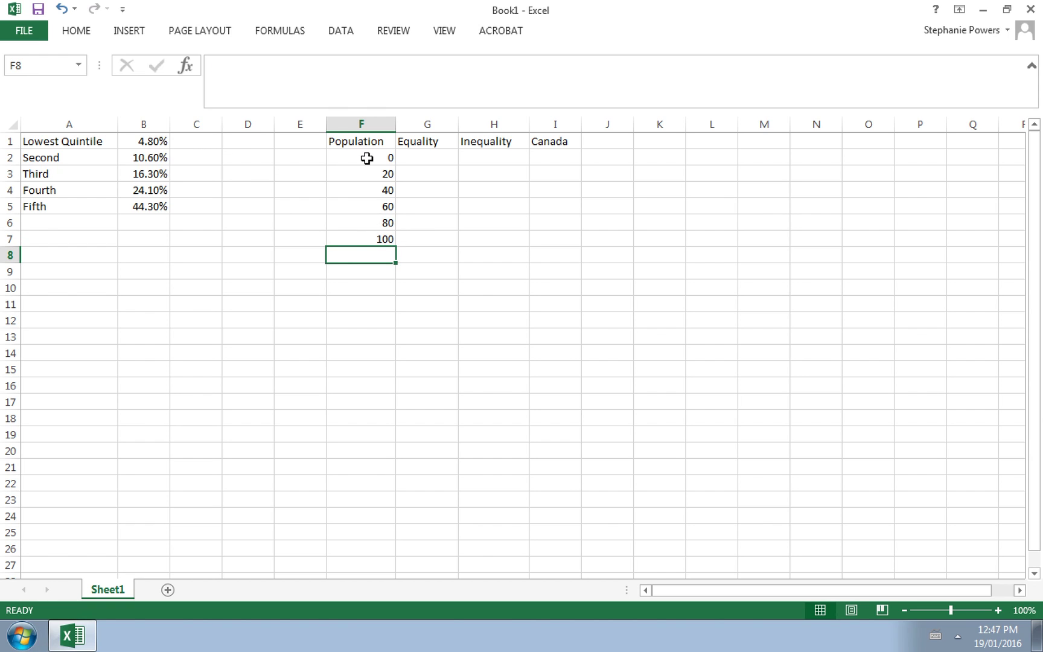
Put 0 in I2 and 4.8 in I3 under the Canada header.
left_click(156, 143)
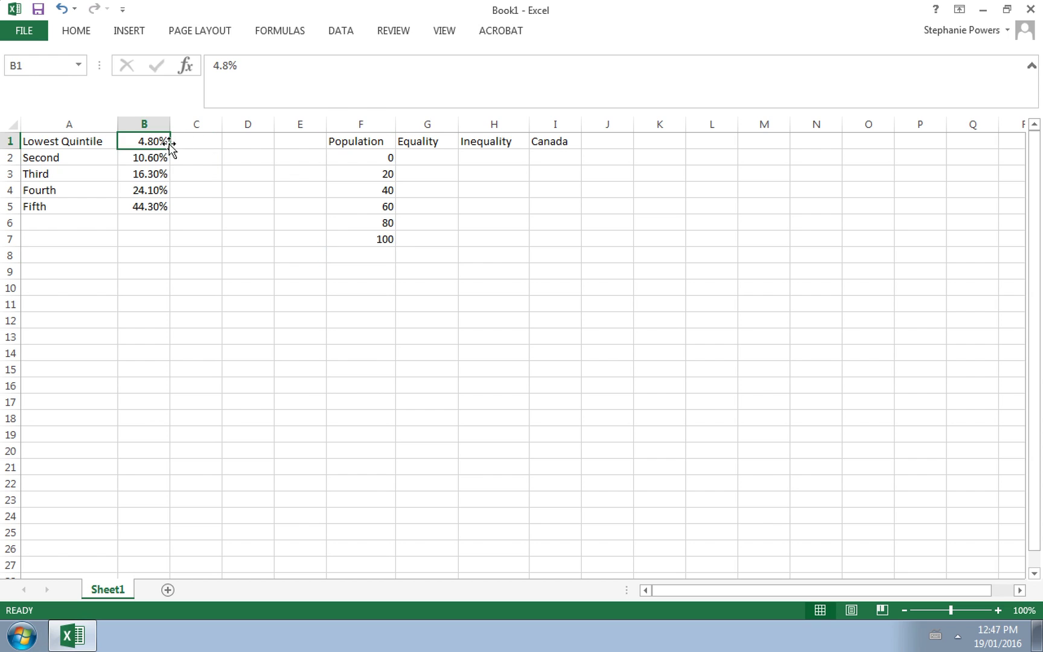
left_click(201, 144)
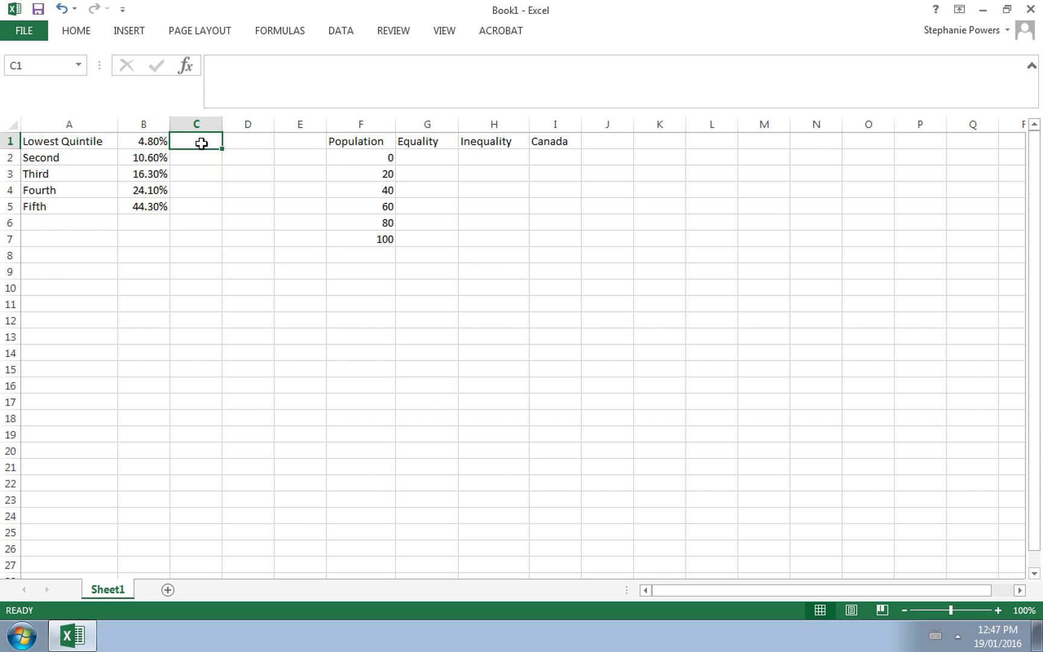
left_click(563, 155)
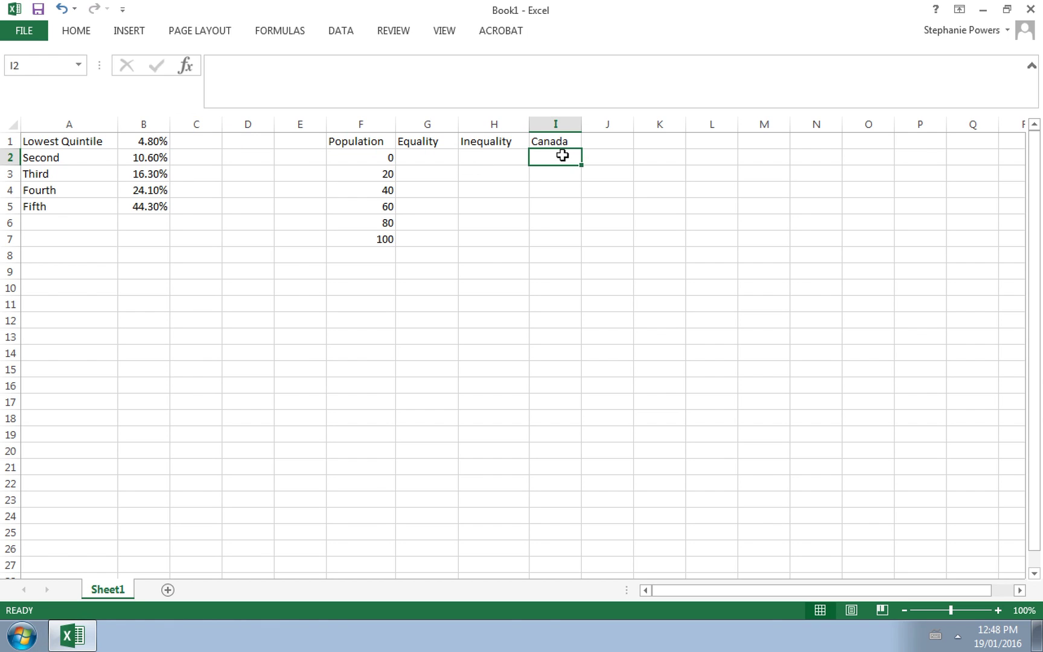
type("4.8")
key("Return")
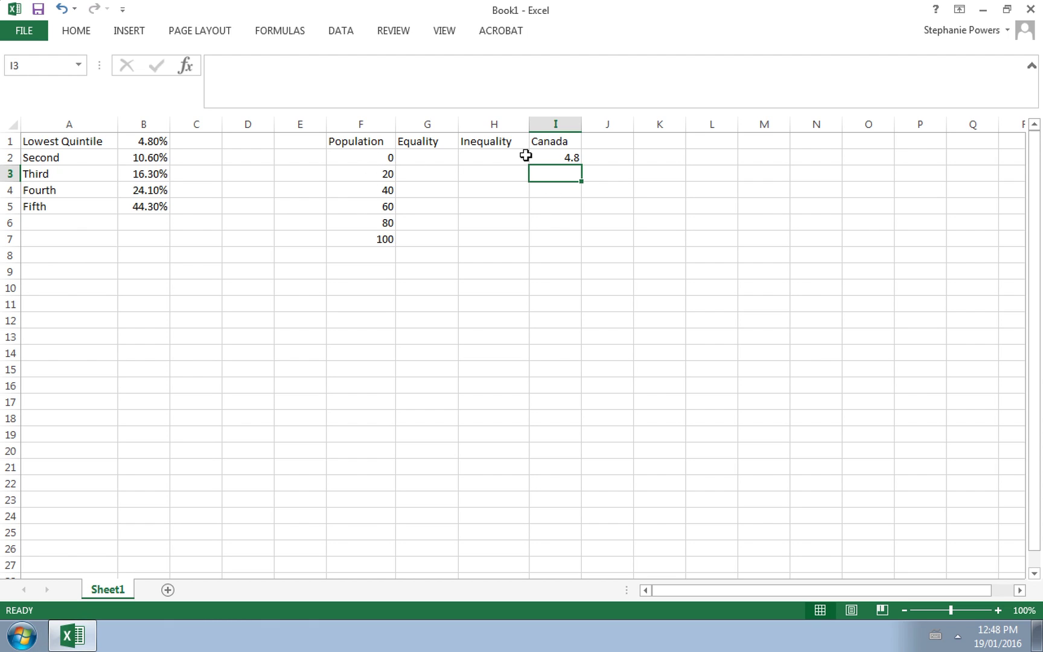
left_click(566, 158)
key("BackSpace")
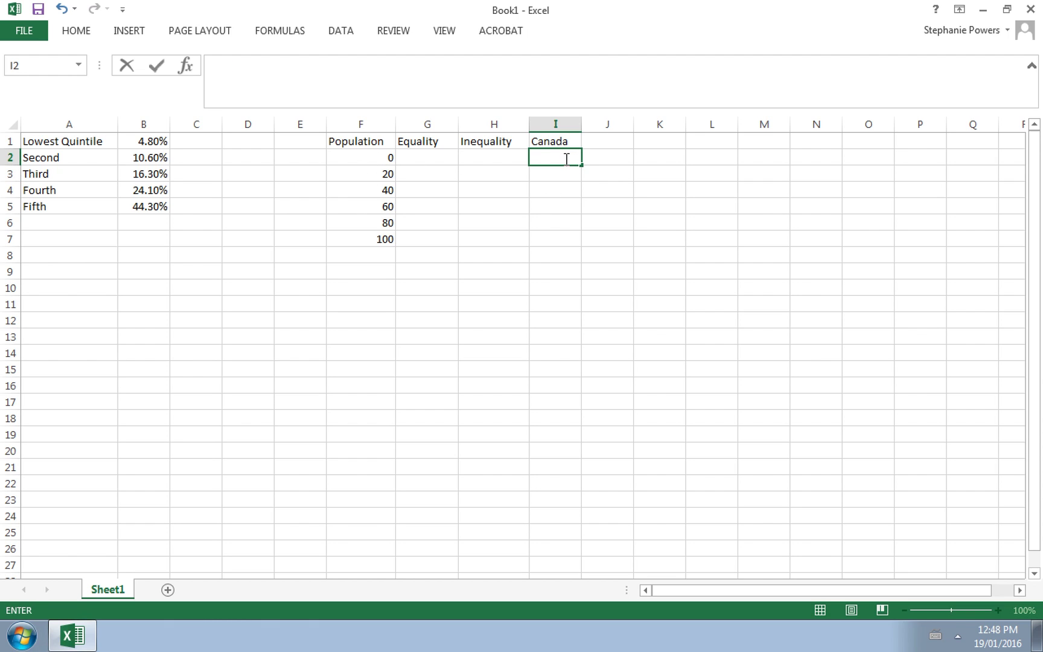
type("0")
key("Return")
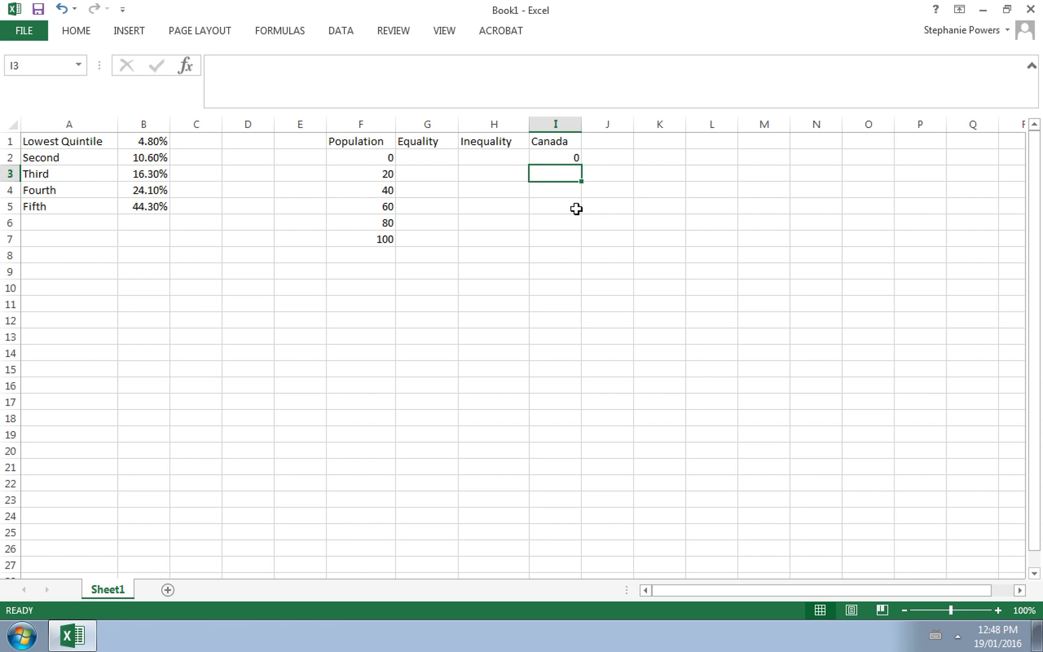
type("4.8")
key("Return")
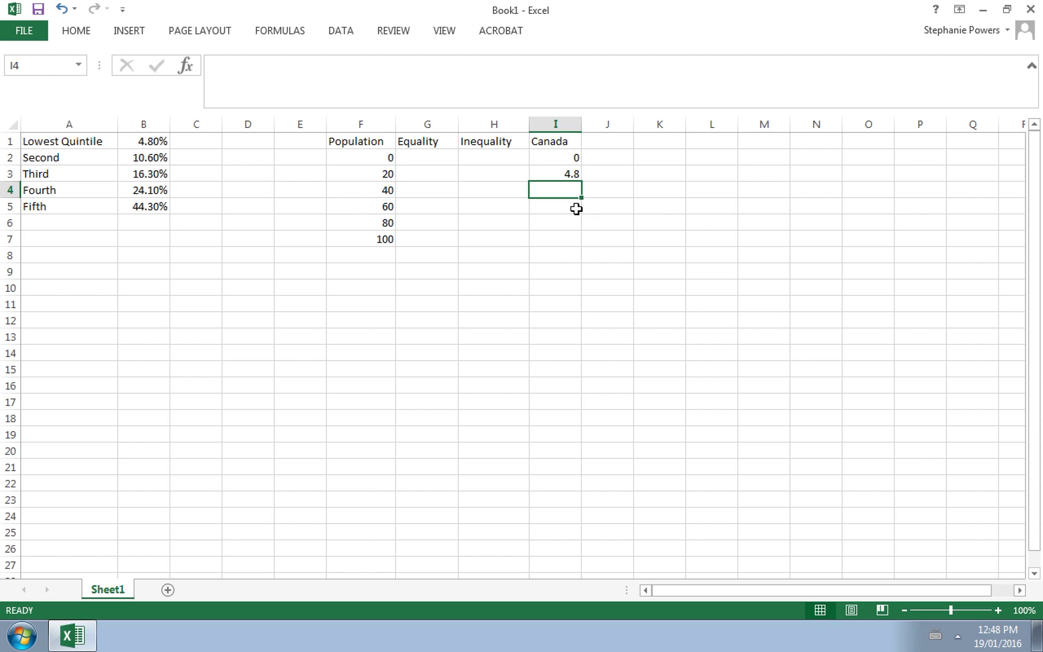
left_click(353, 192)
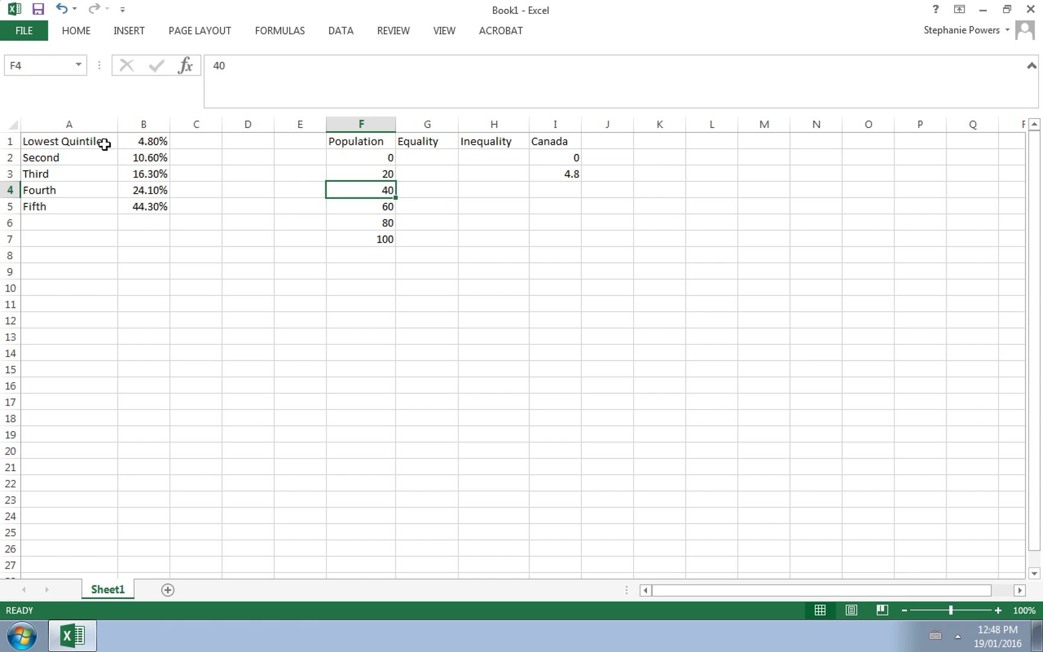
Enter =B2+B1 in C2 for a 15.40% cumulative share beside the Second quintile.
left_click(199, 158)
type("=")
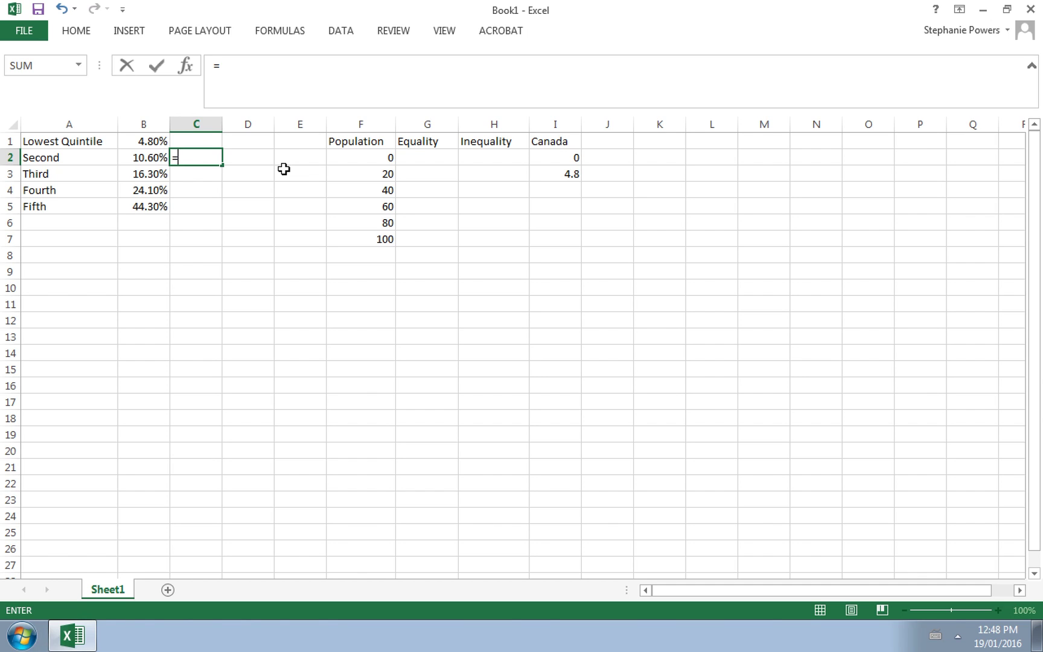
left_click(136, 155)
type("+")
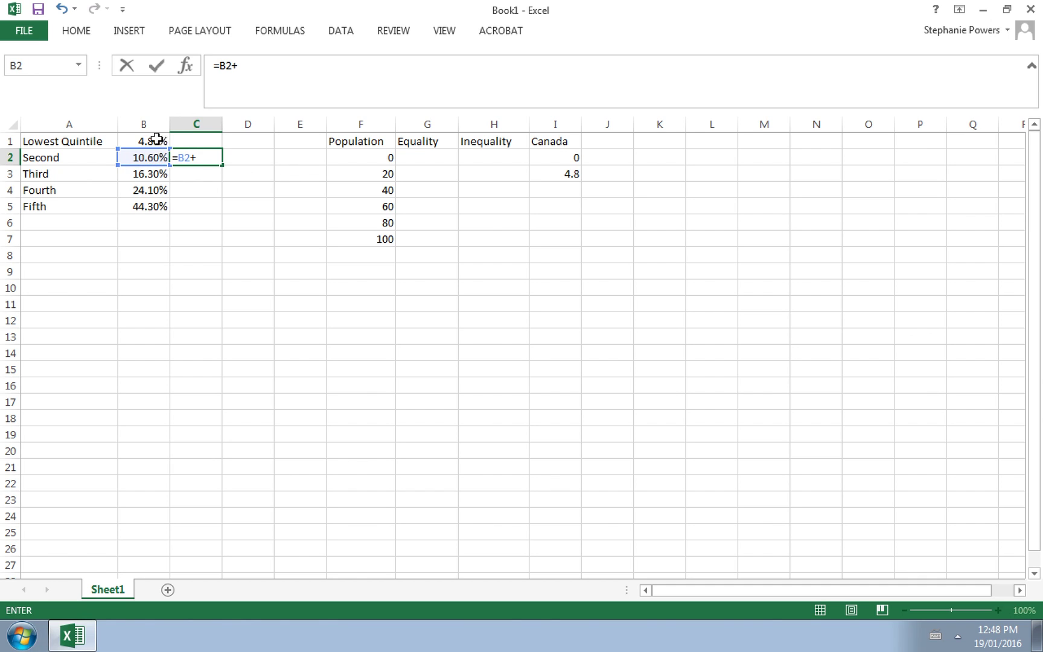
left_click(150, 138)
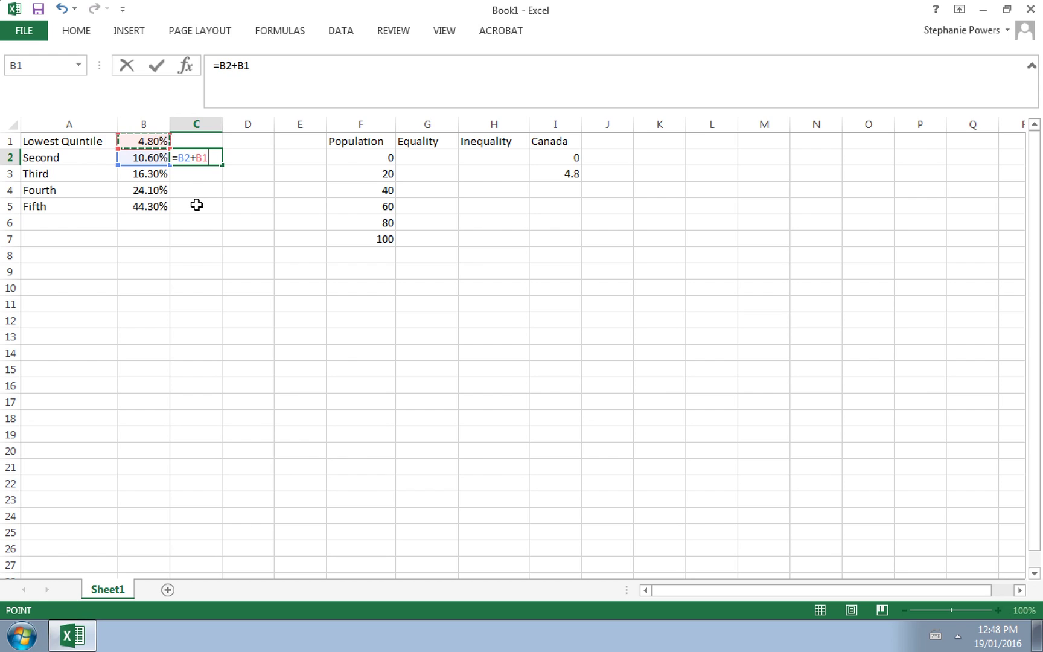
key("Return")
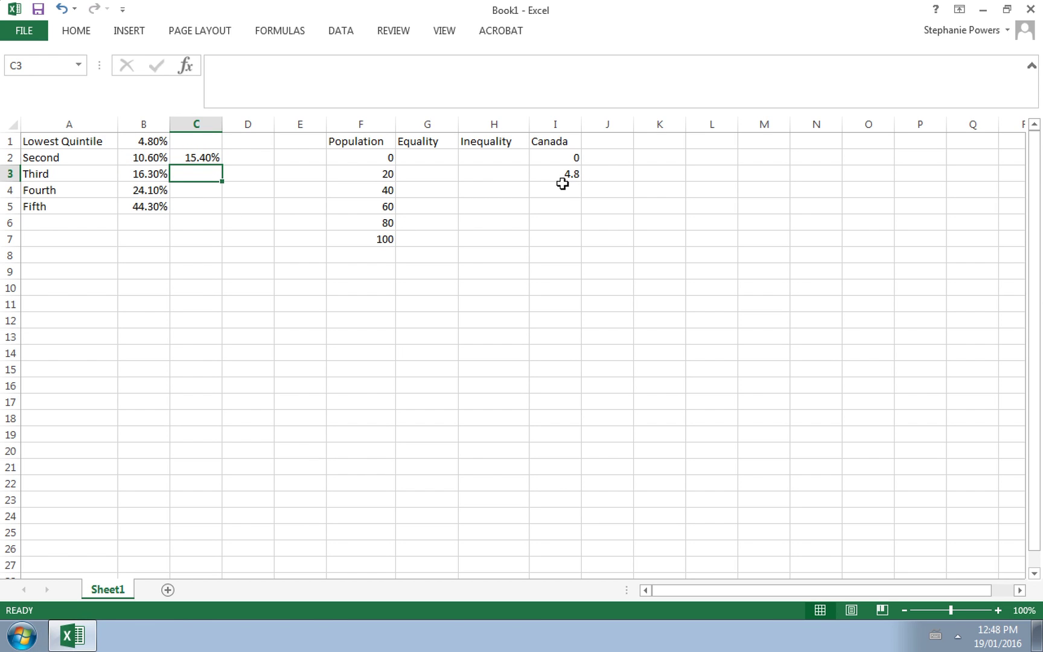
Enter 15.4 as the third Canada value in I4.
left_click(561, 189)
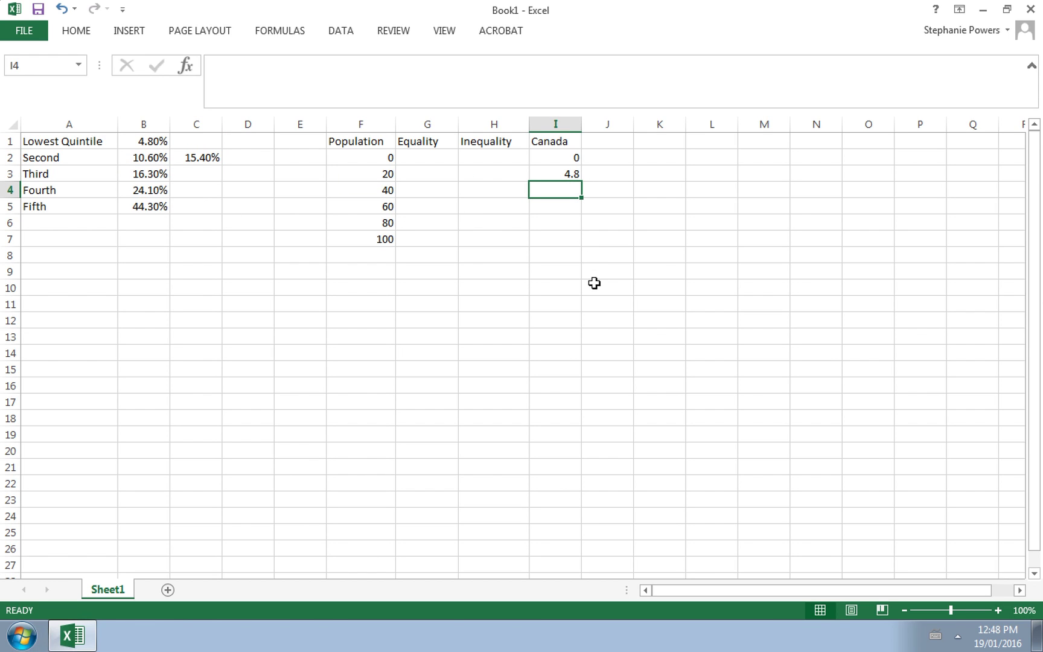
type("15.4")
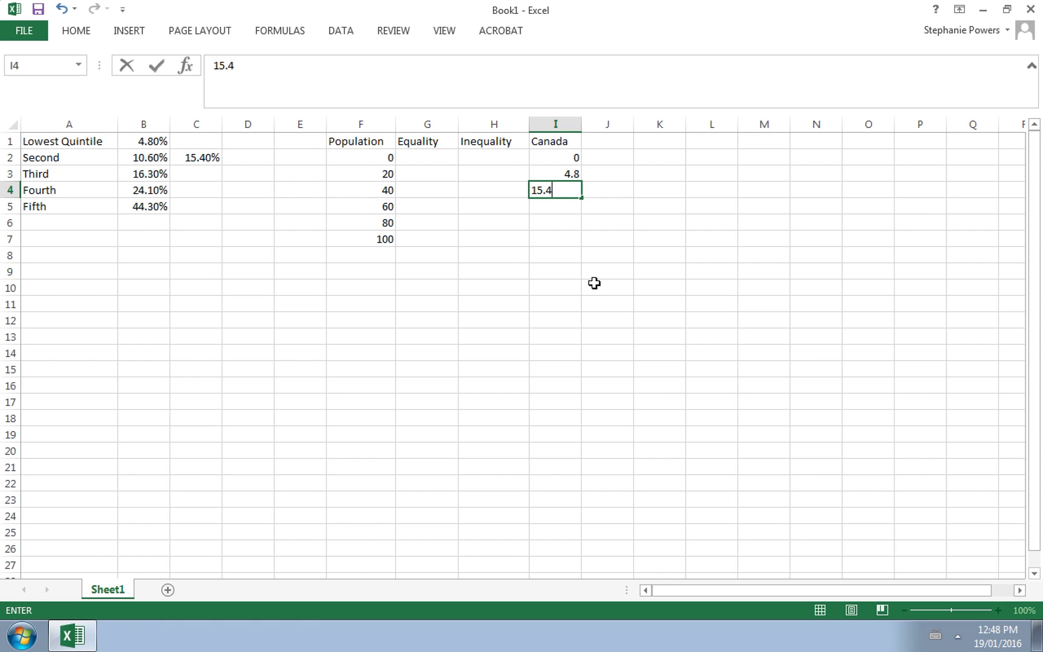
key("Return")
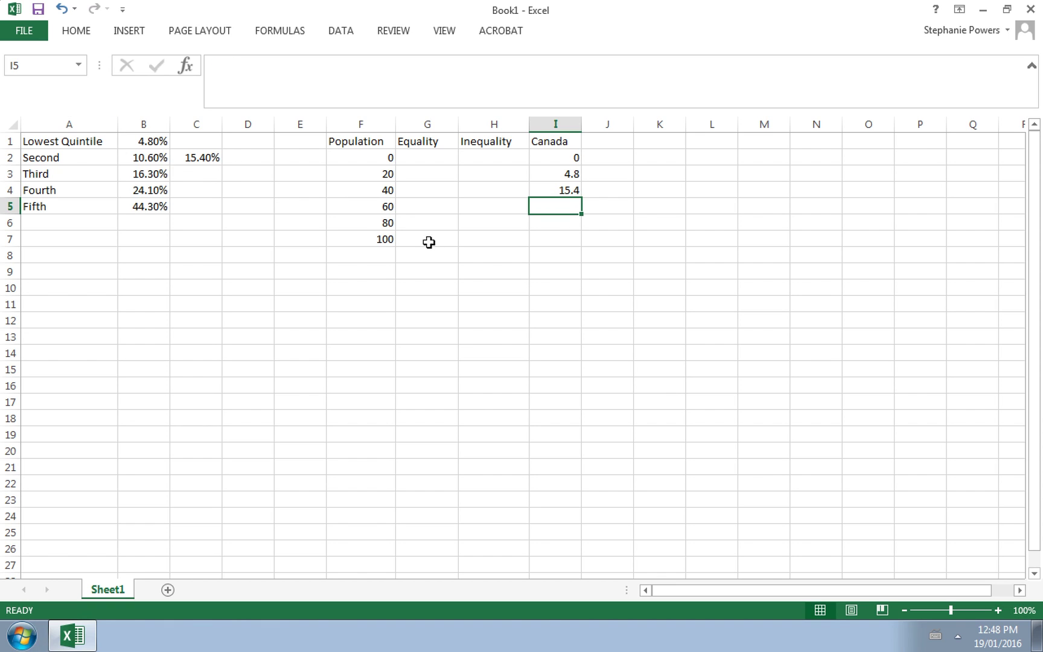
left_click(386, 209)
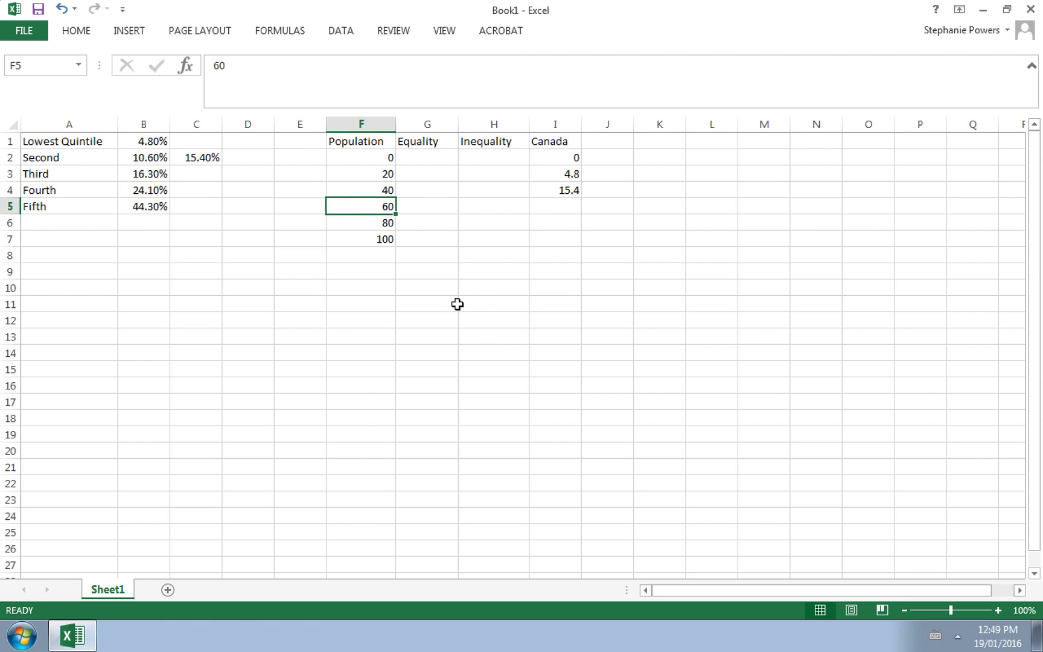
Enter =B1+B2+B3 in C3 (31.70%) and 31.7 in Canada cell I5.
double_click(190, 171)
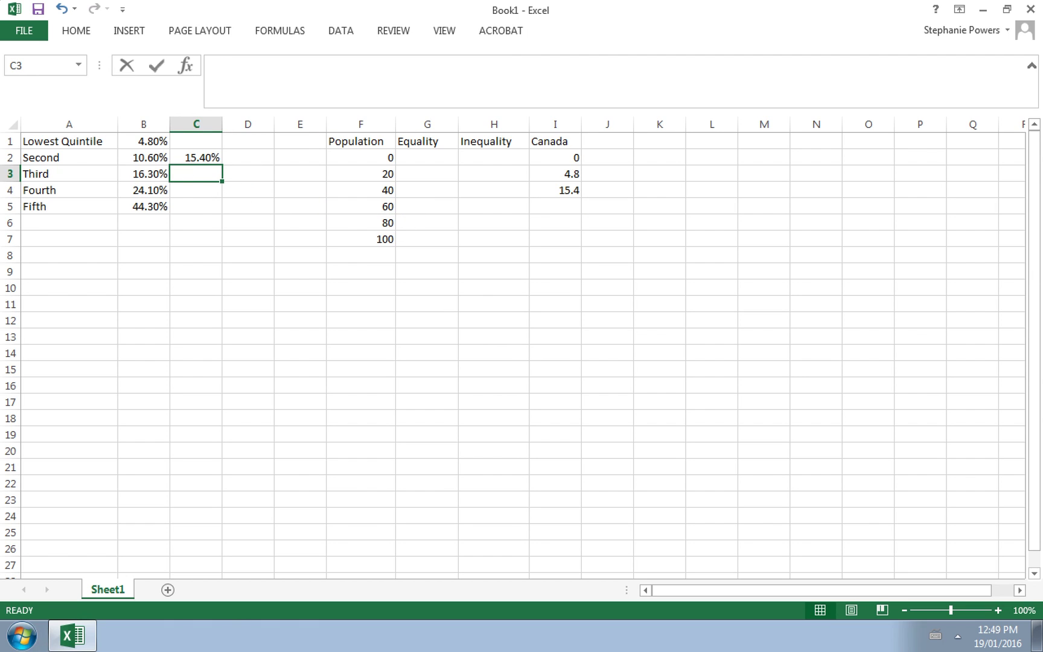
type("=")
left_click(154, 142)
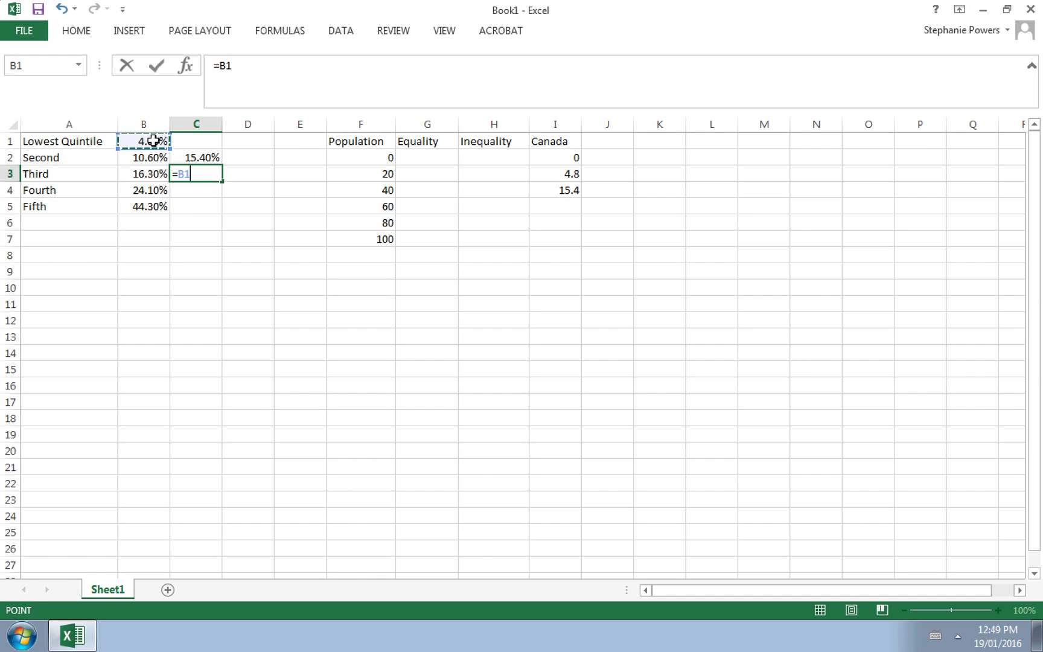
type("+")
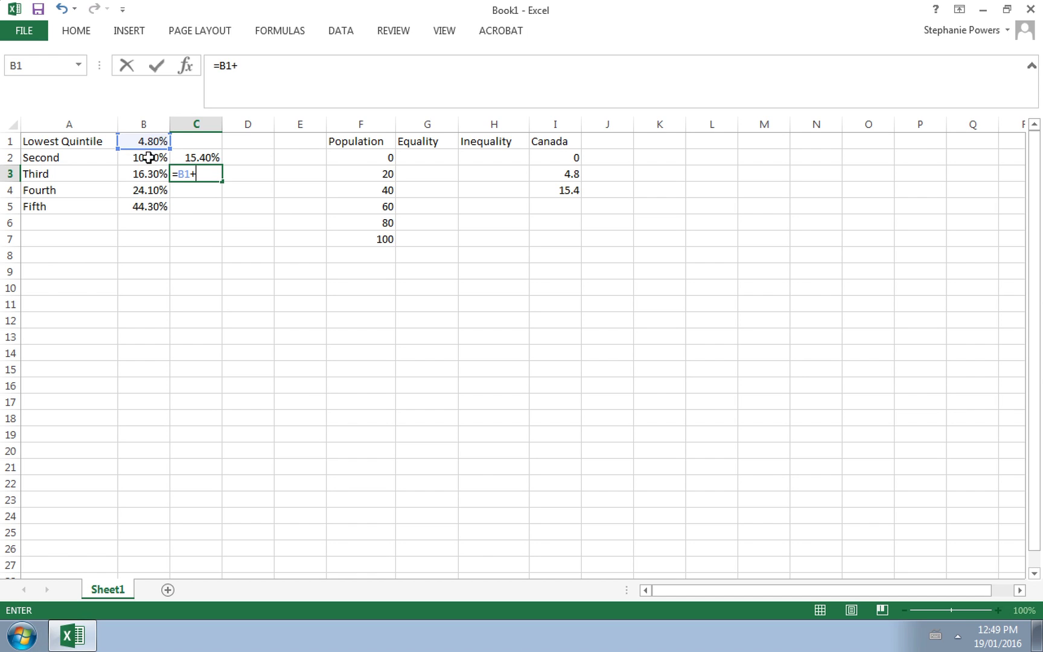
left_click(147, 159)
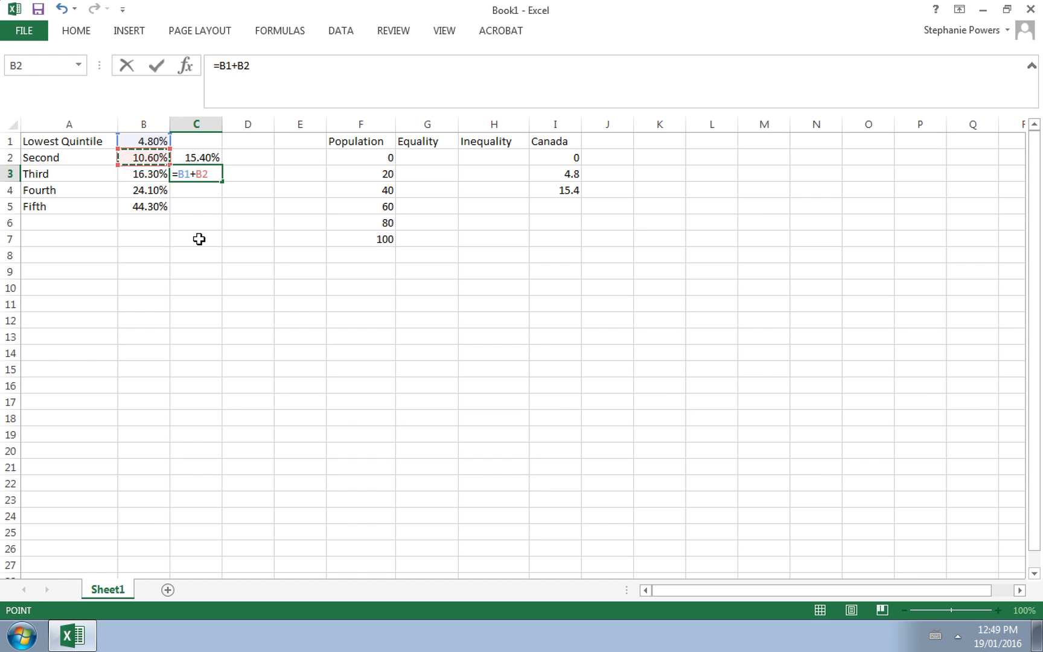
type("+")
left_click(144, 174)
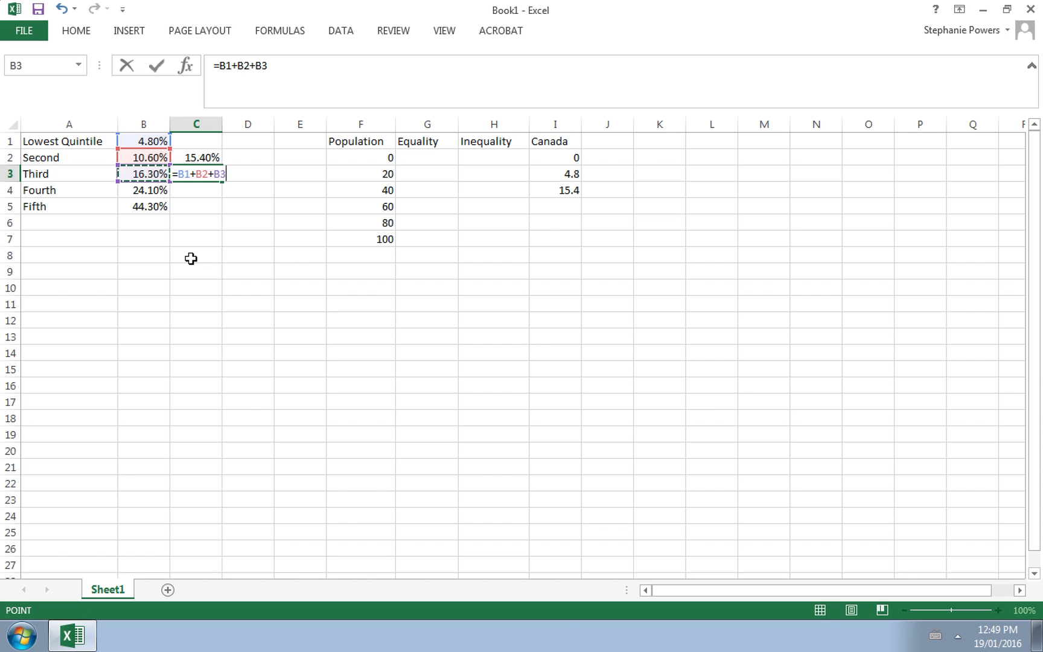
key("Return")
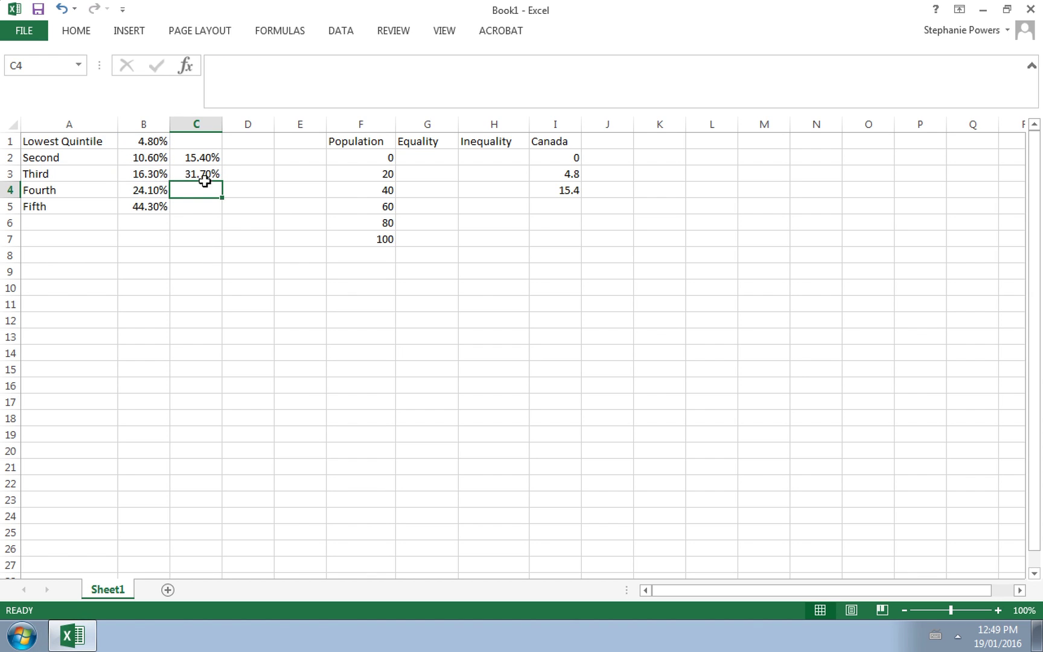
left_click(566, 206)
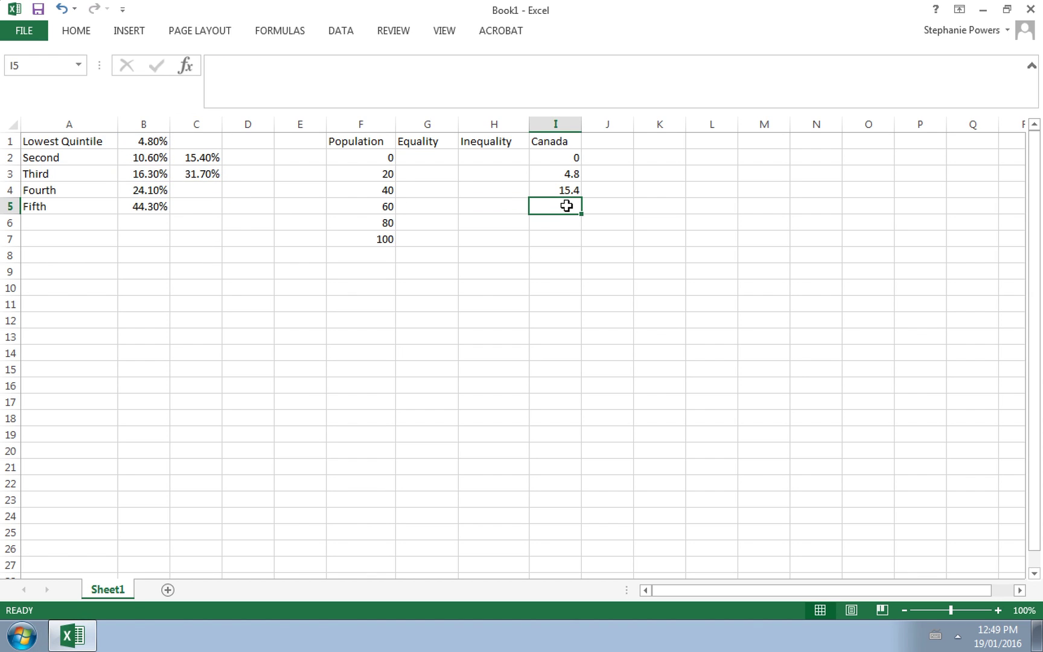
type("31.7")
key("Return")
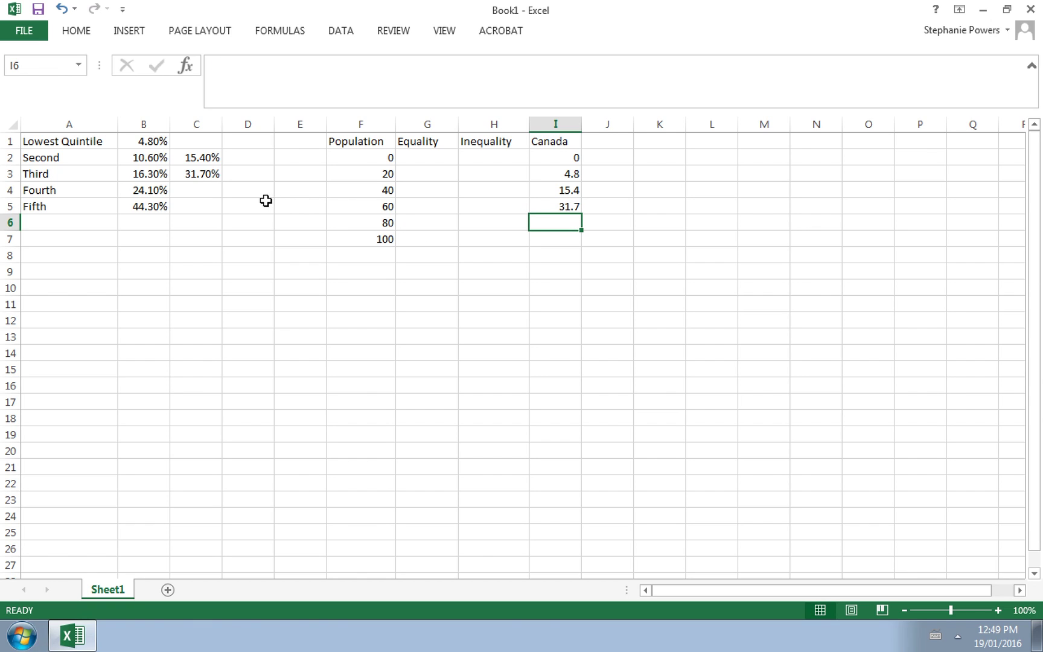
Enter =B1+B2+B3+B4 in C4 (55.80%) and 55.8 in Canada cell I6.
left_click(205, 193)
type("=")
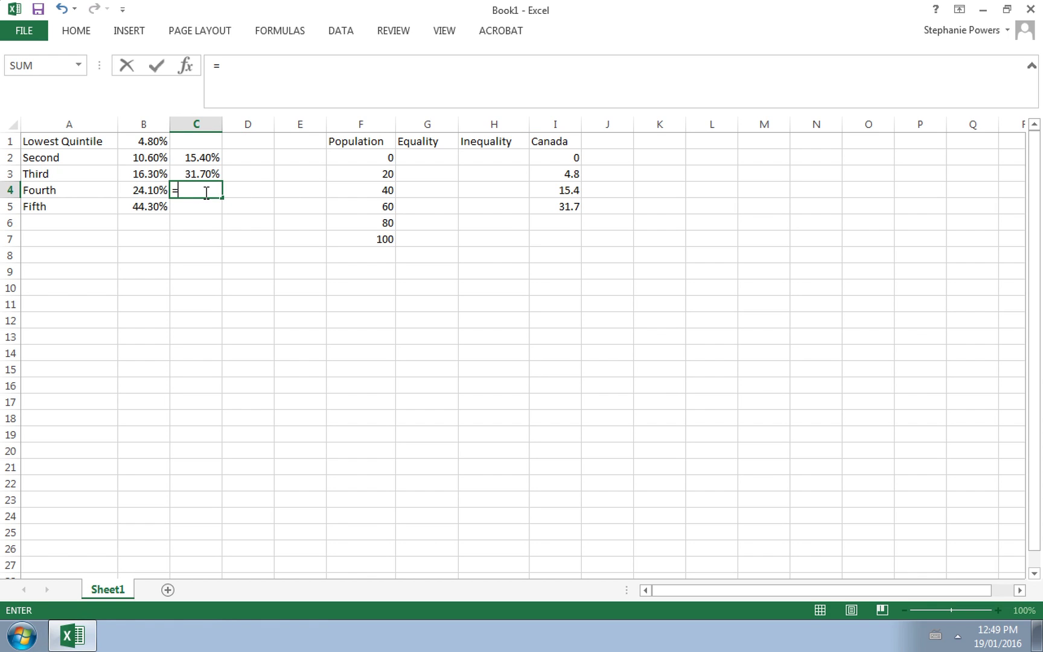
left_click(133, 143)
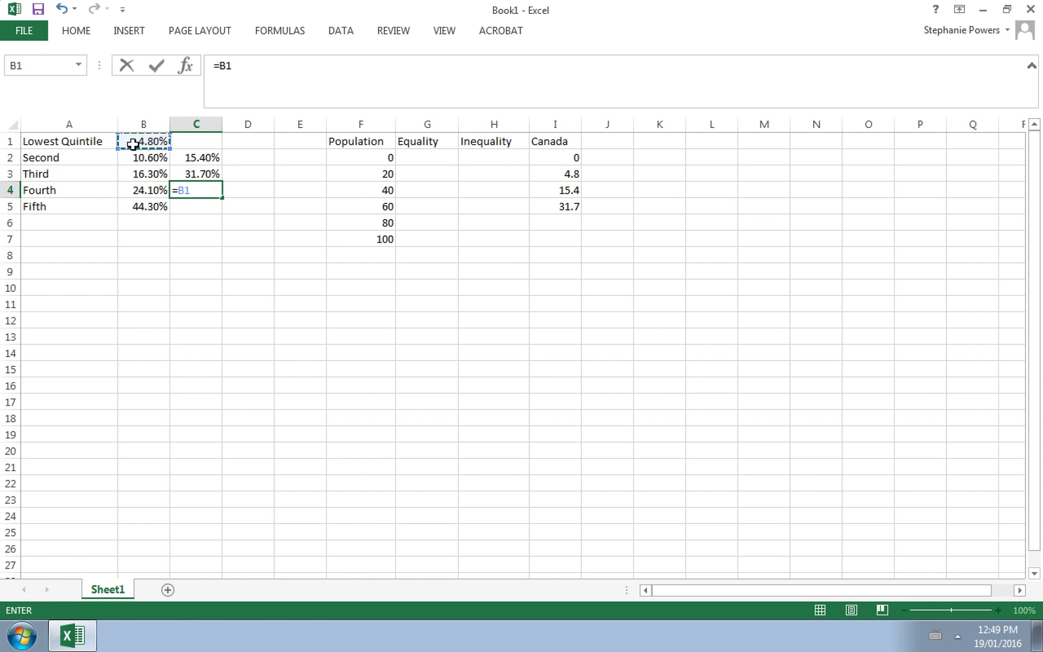
type("+")
left_click(136, 160)
type("+")
left_click(137, 173)
type("+")
left_click(132, 194)
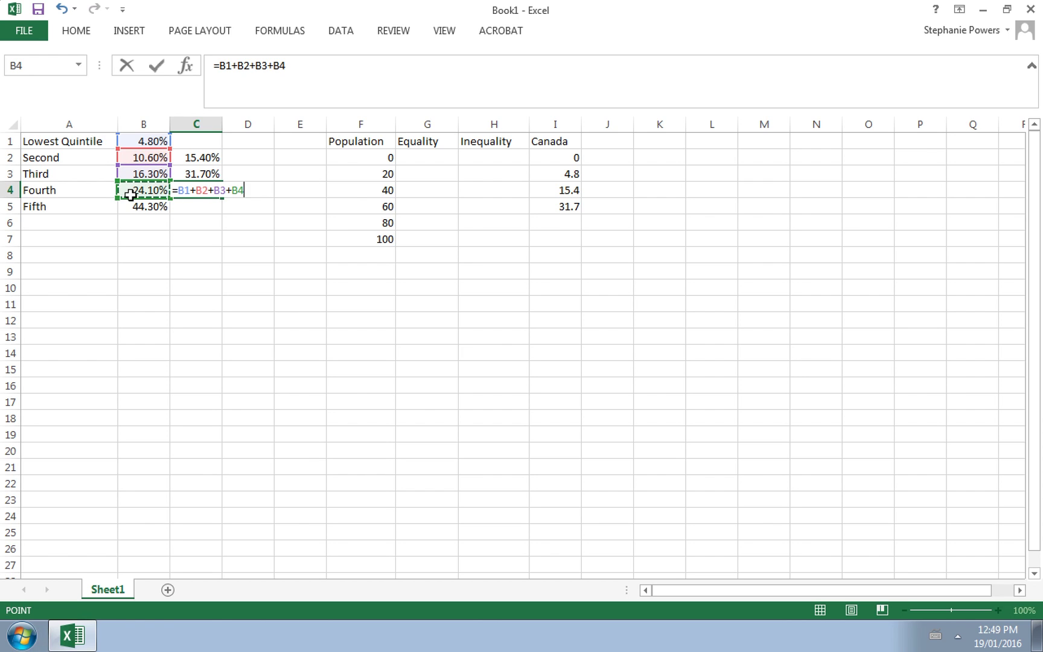
key("Return")
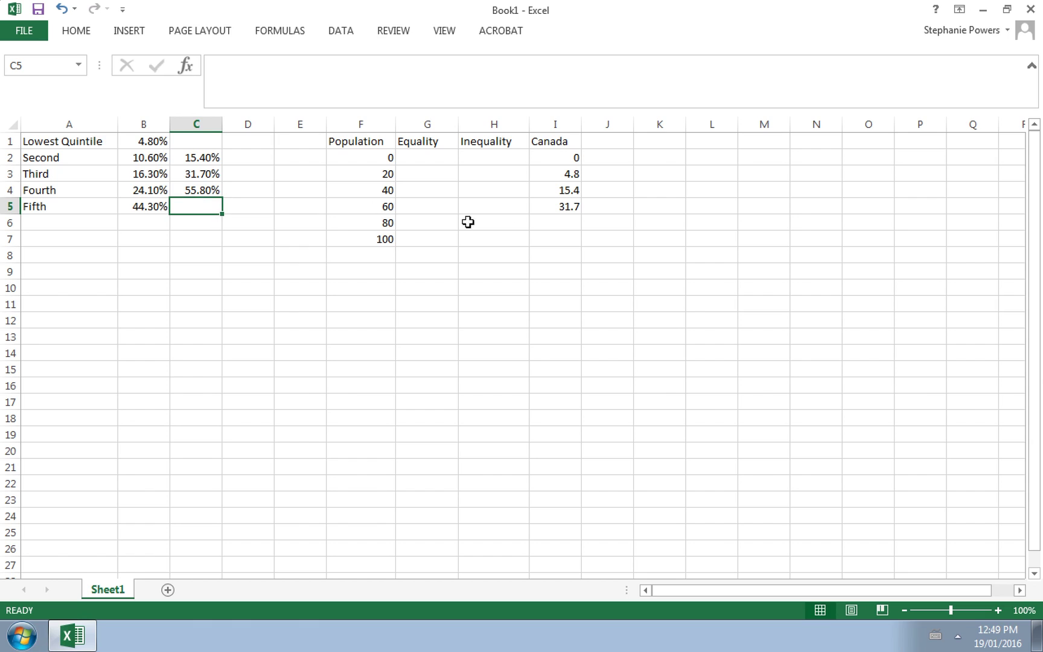
left_click(544, 224)
type("55")
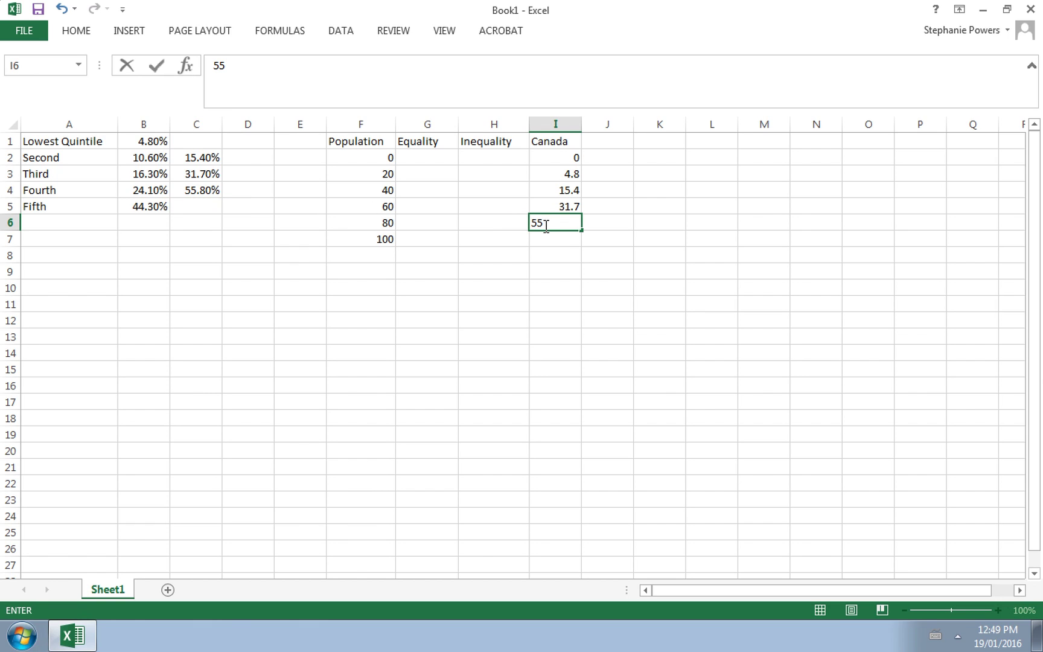
type(".8")
key("Return")
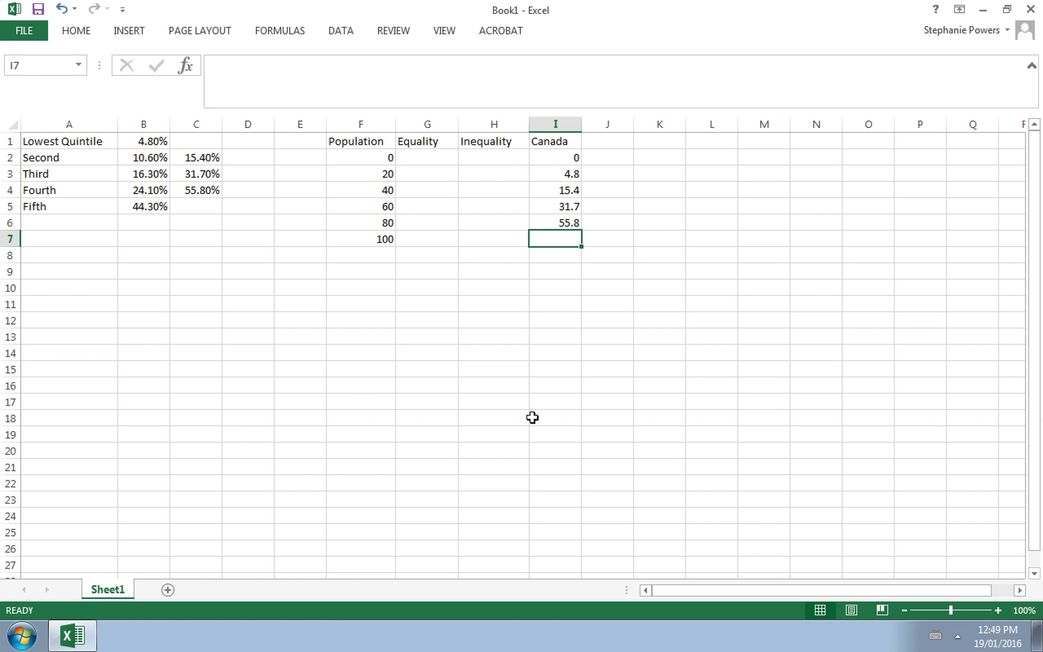
Enter =B1+B2+B3+B4+B5 in C5 for a 100.10% cumulative total beside Fifth.
left_click(197, 208)
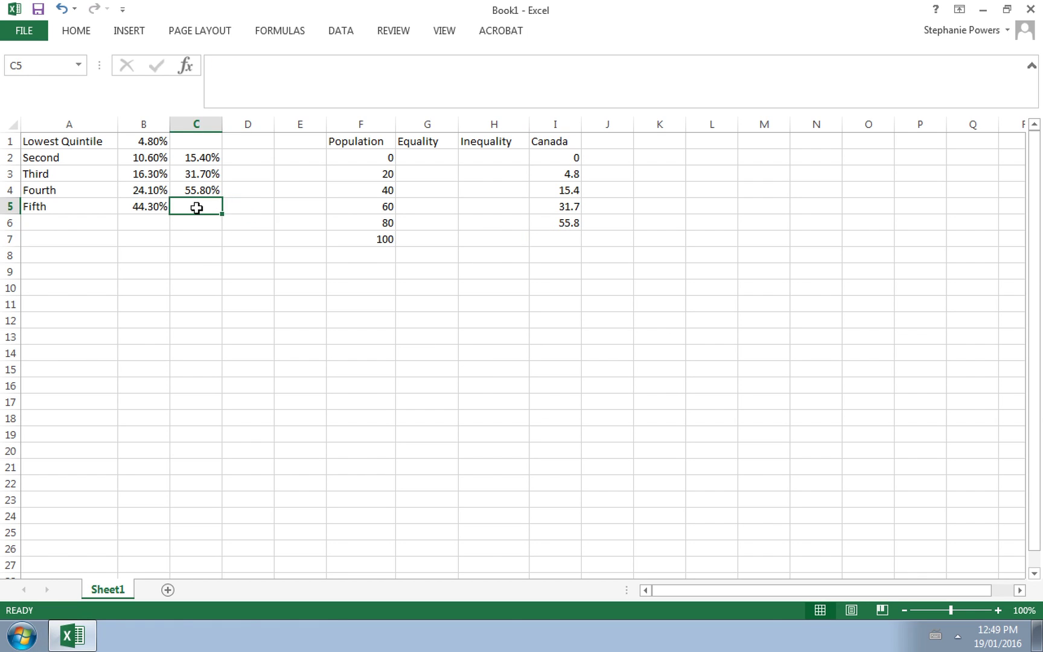
type("=")
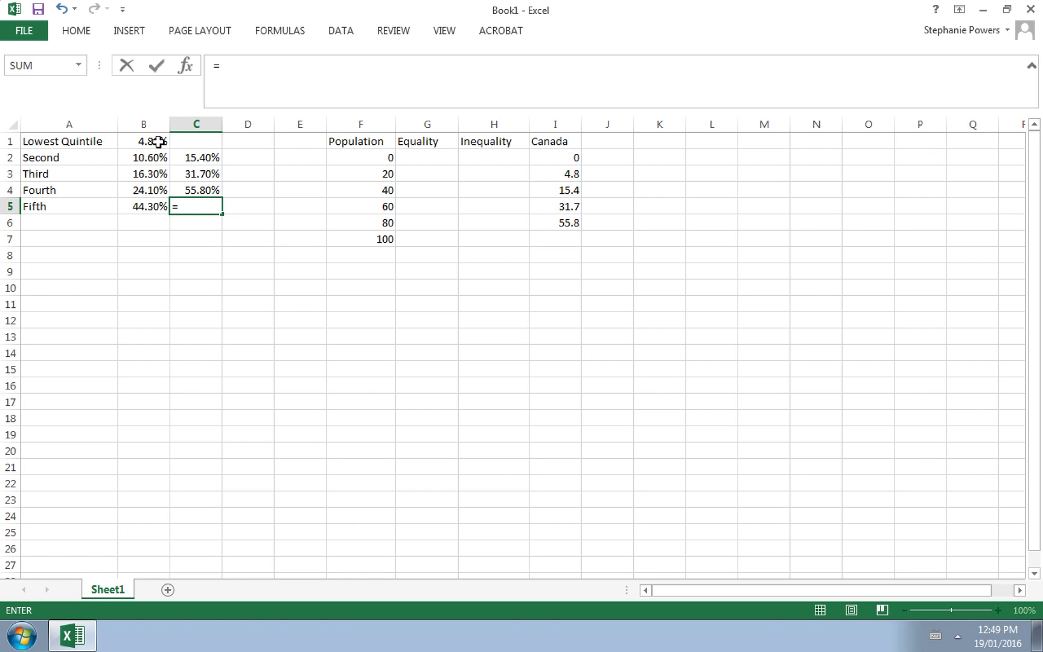
left_click(158, 142)
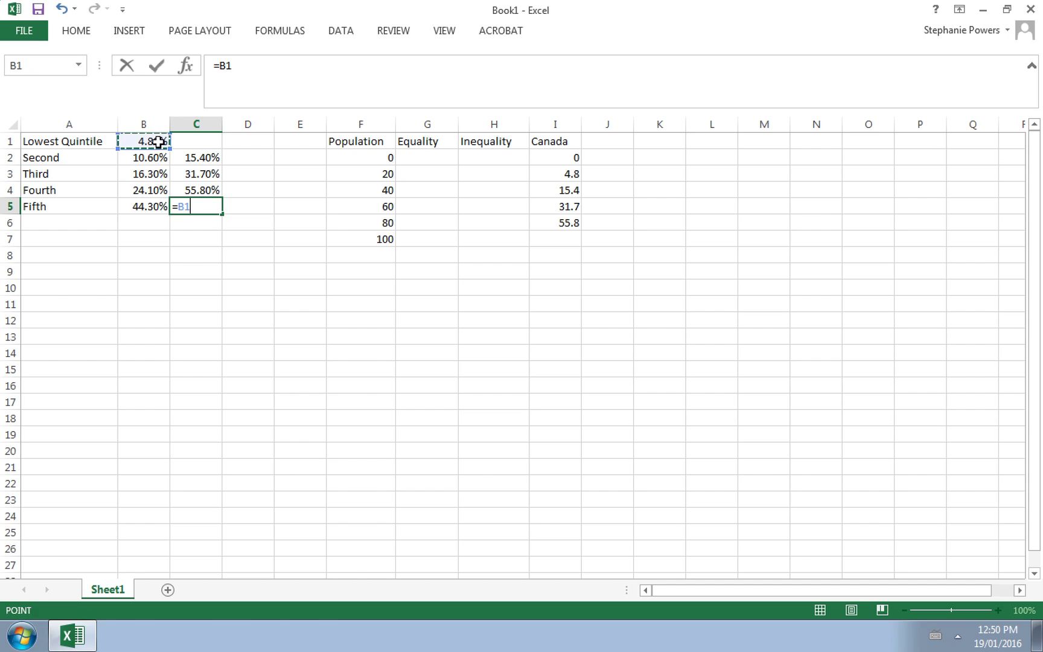
type("+")
left_click(139, 160)
type("+")
left_click(138, 173)
type("+")
left_click(144, 191)
type("+")
left_click(132, 206)
key("Return")
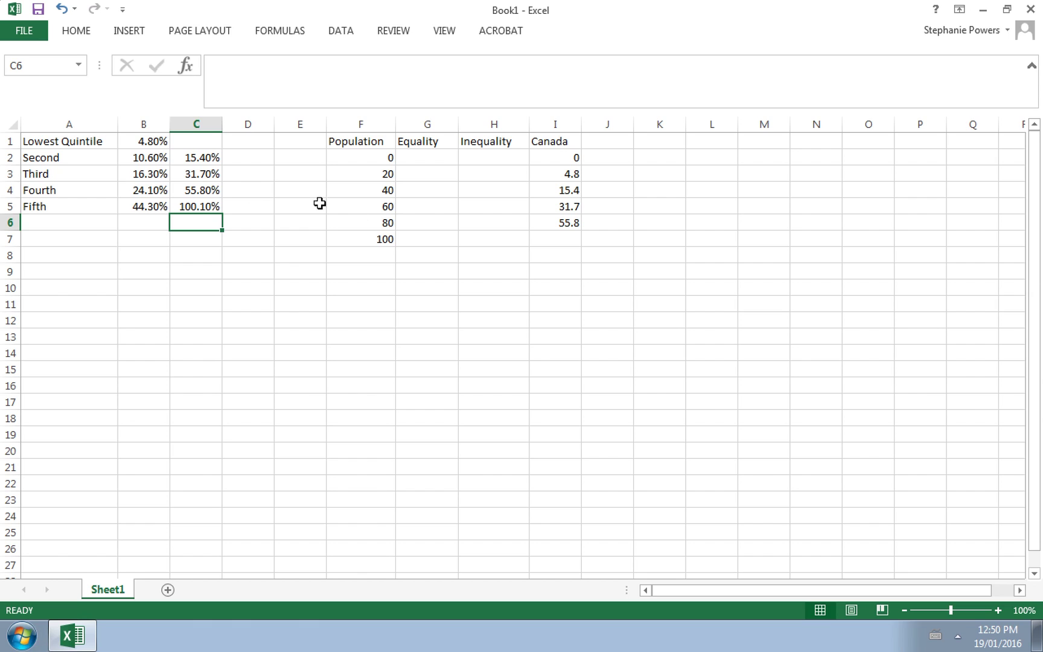
left_click(550, 241)
Enter 100 as the last Canada value in I7.
type("100")
key("Return")
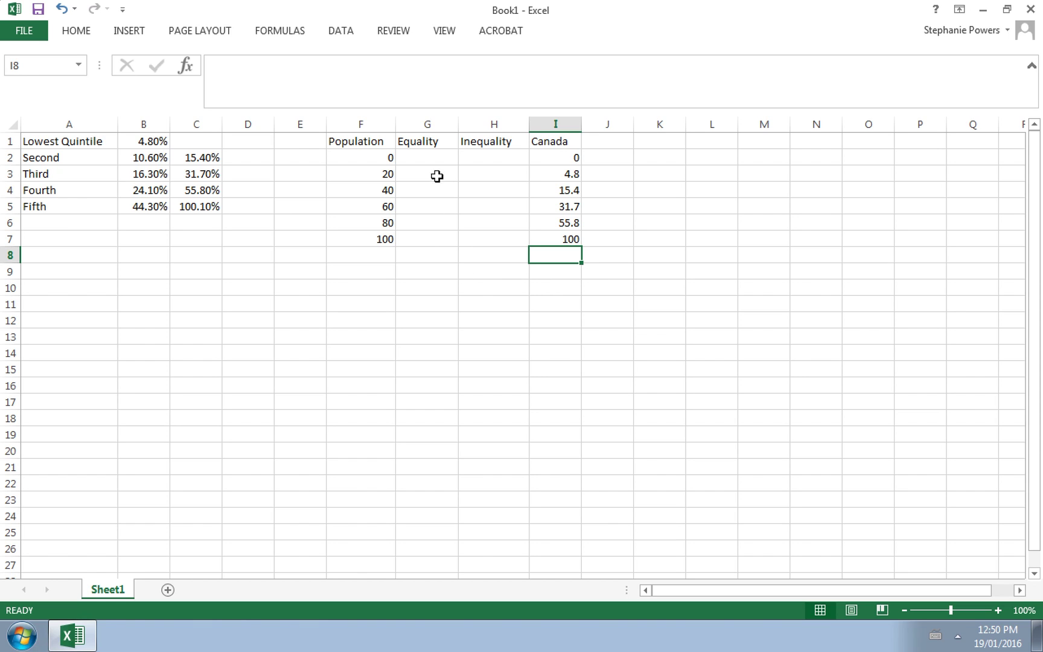
left_click(421, 145)
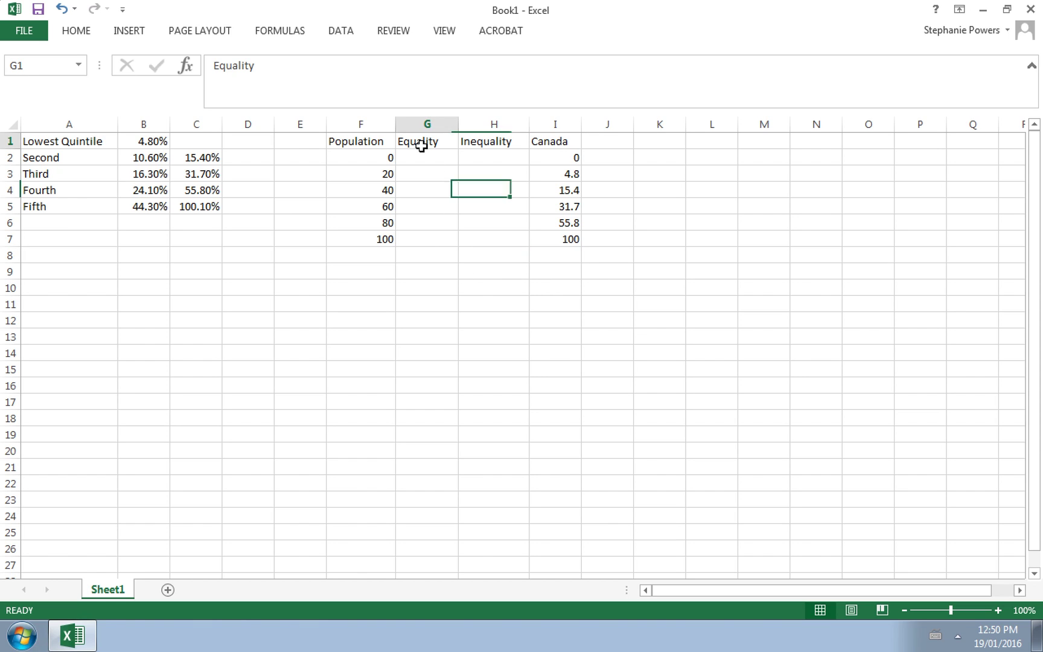
left_click(478, 142)
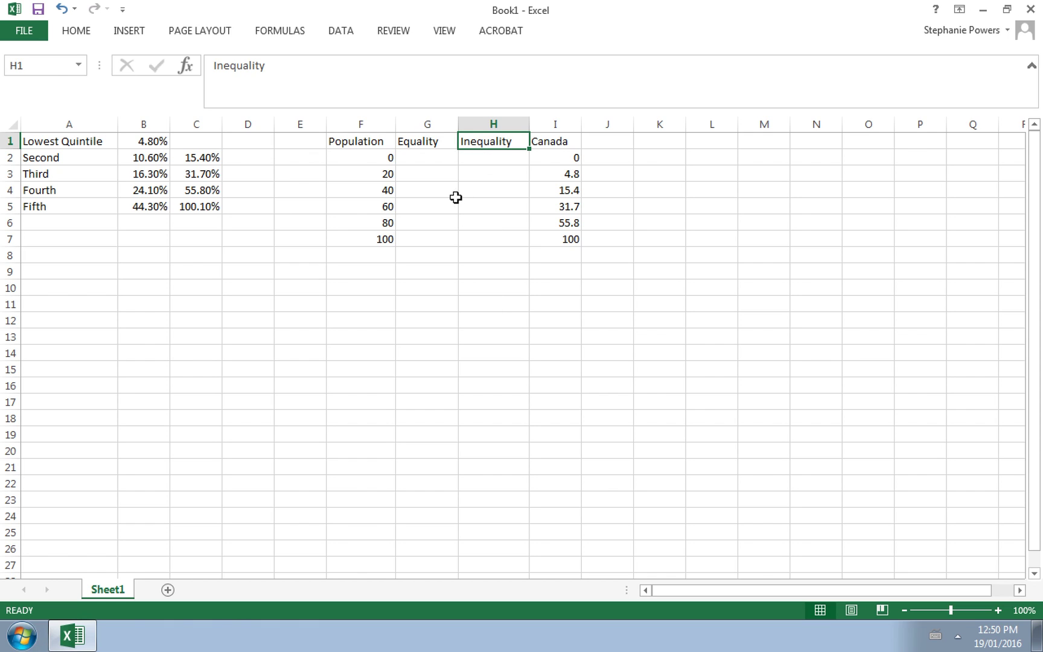
Fill the Equality column G2:G7 with 0, 20, 40, 60, 80 and 100.
left_click(430, 157)
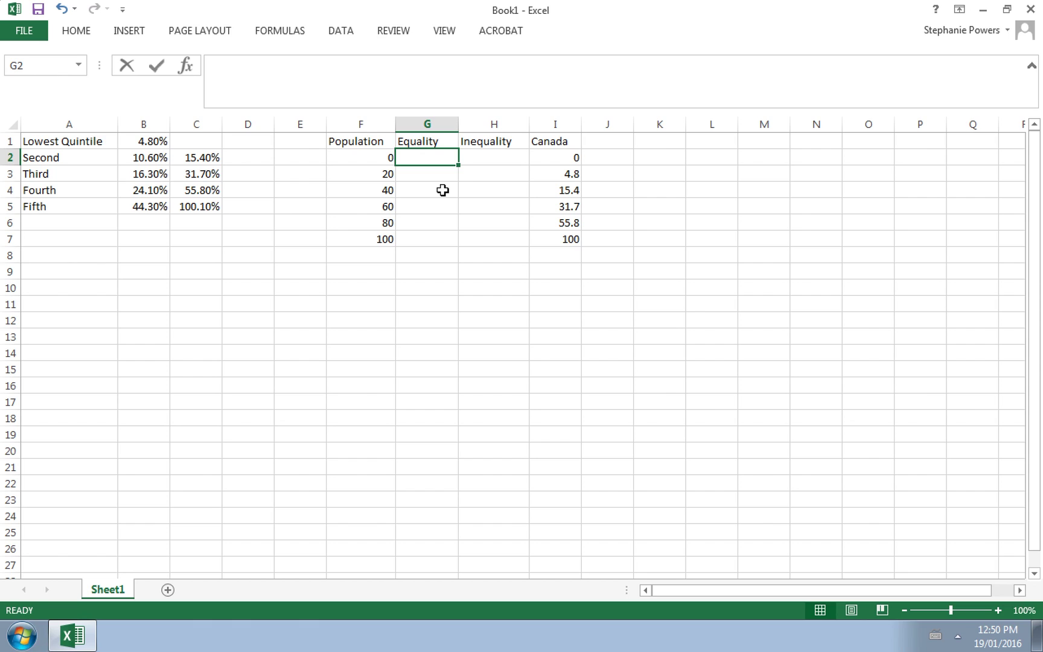
type("0")
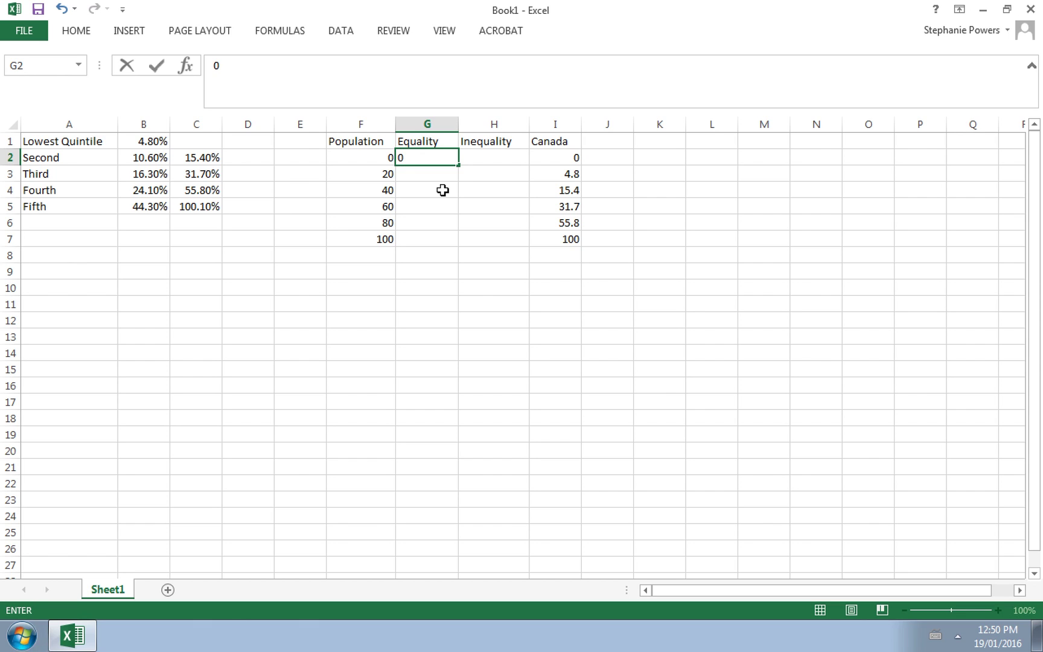
key("Return")
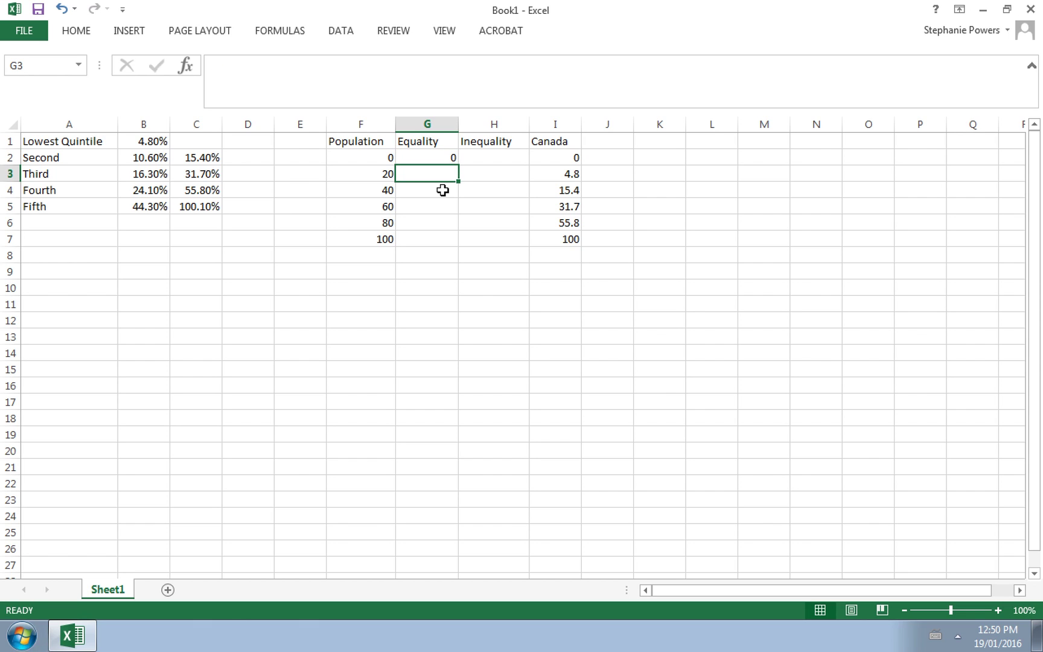
type("20")
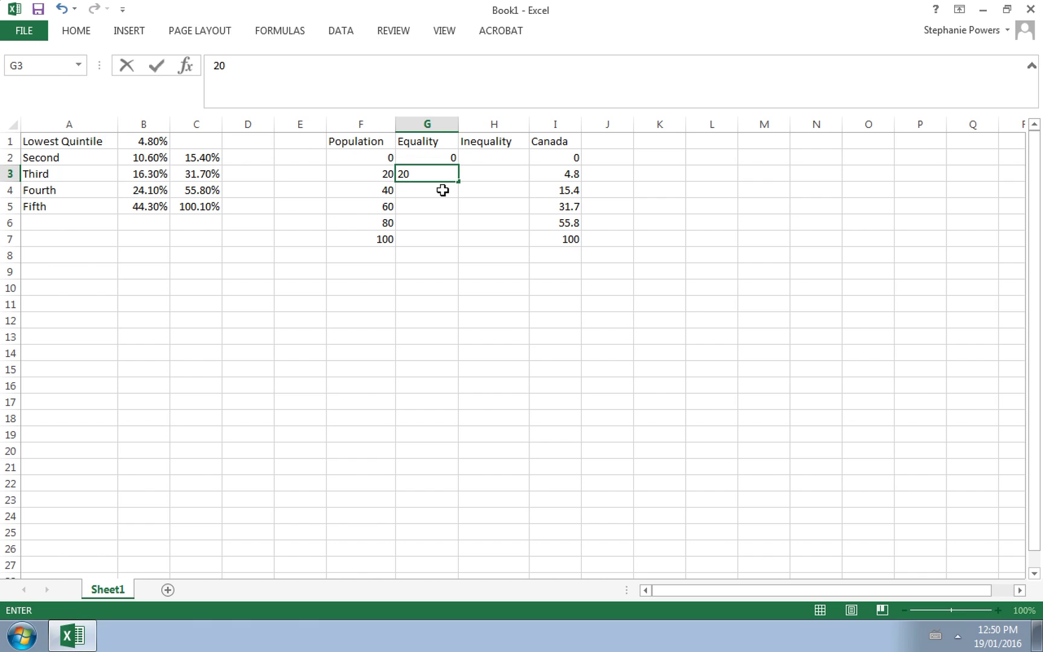
key("Return")
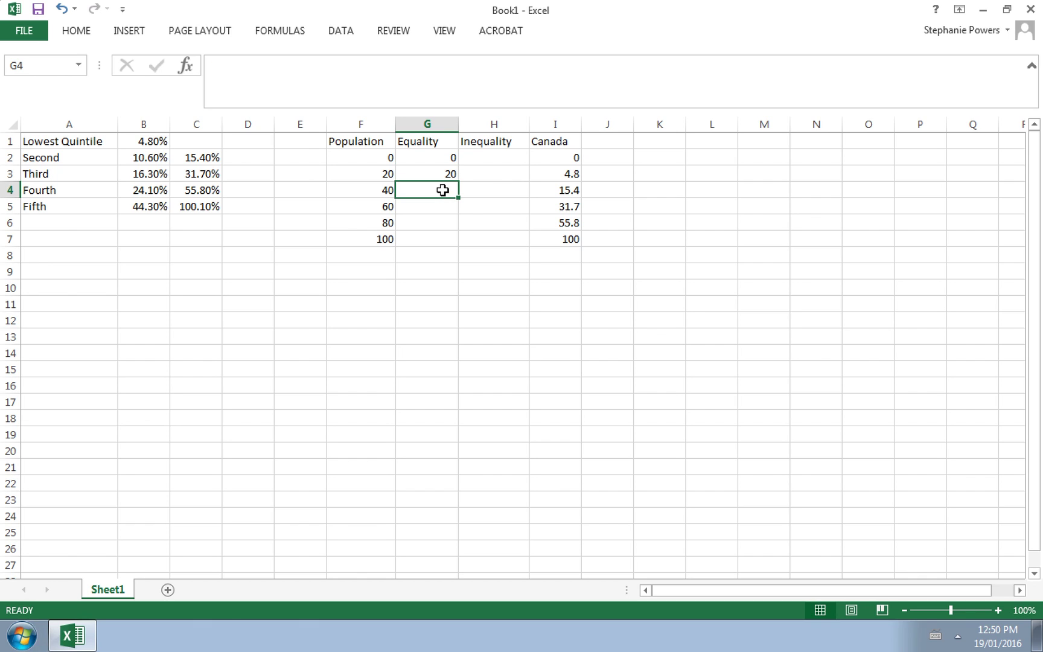
type("40")
key("Return")
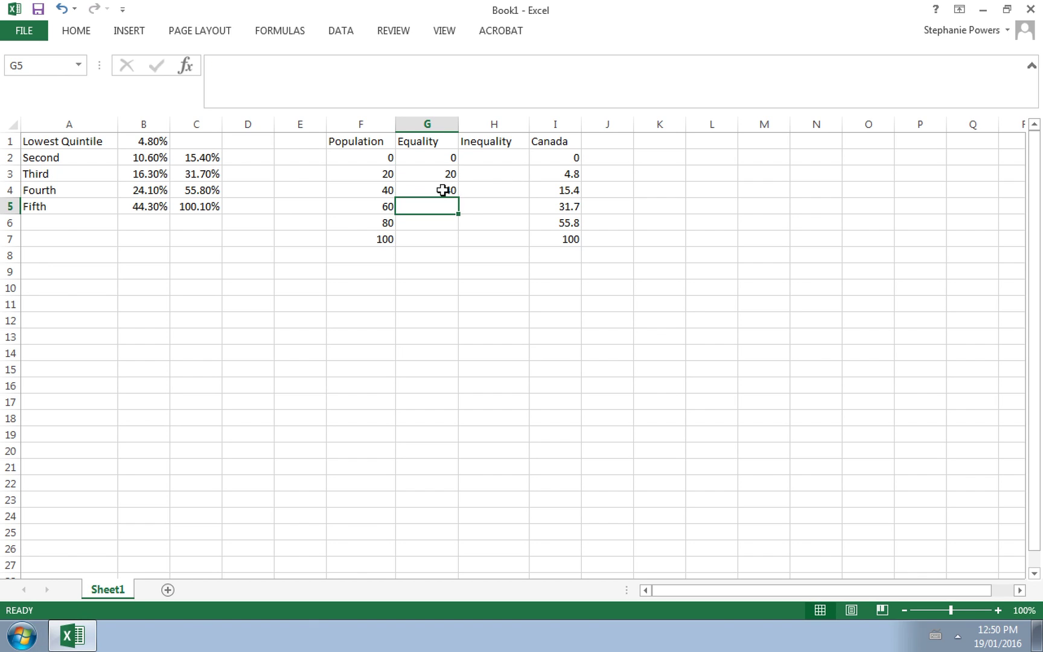
type("60")
key("Return")
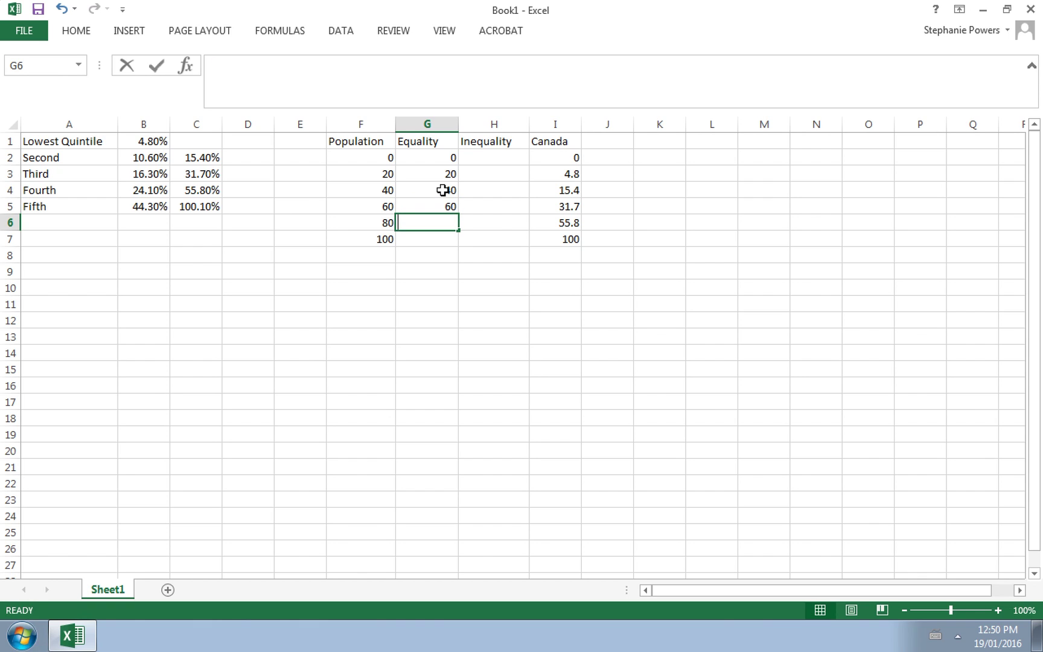
type("80")
key("ctrl+Return")
key("Return")
type("100")
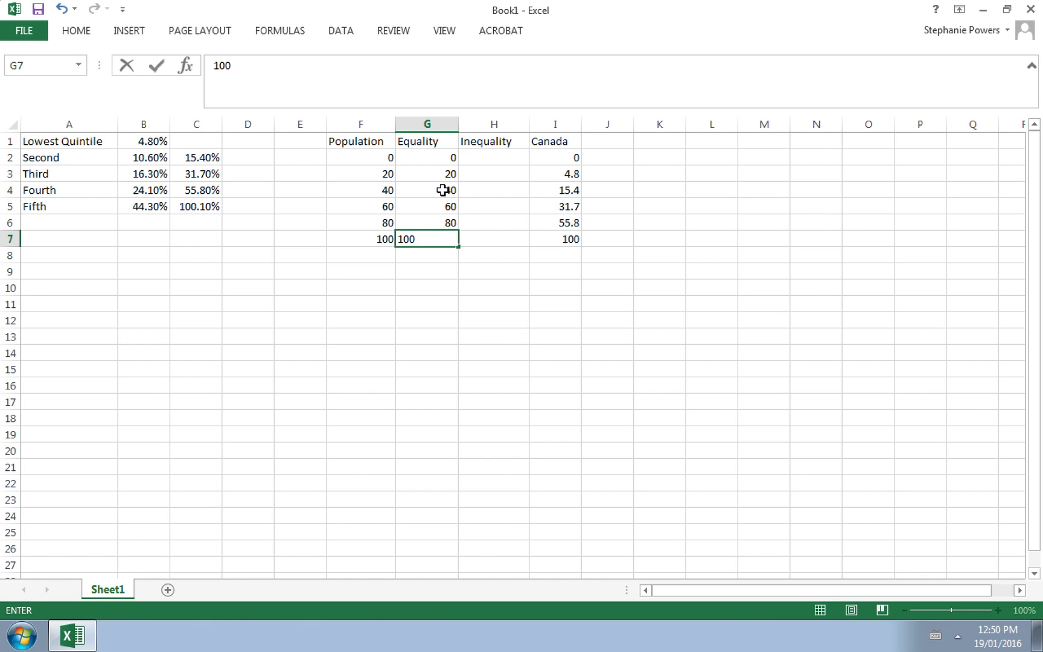
key("Return")
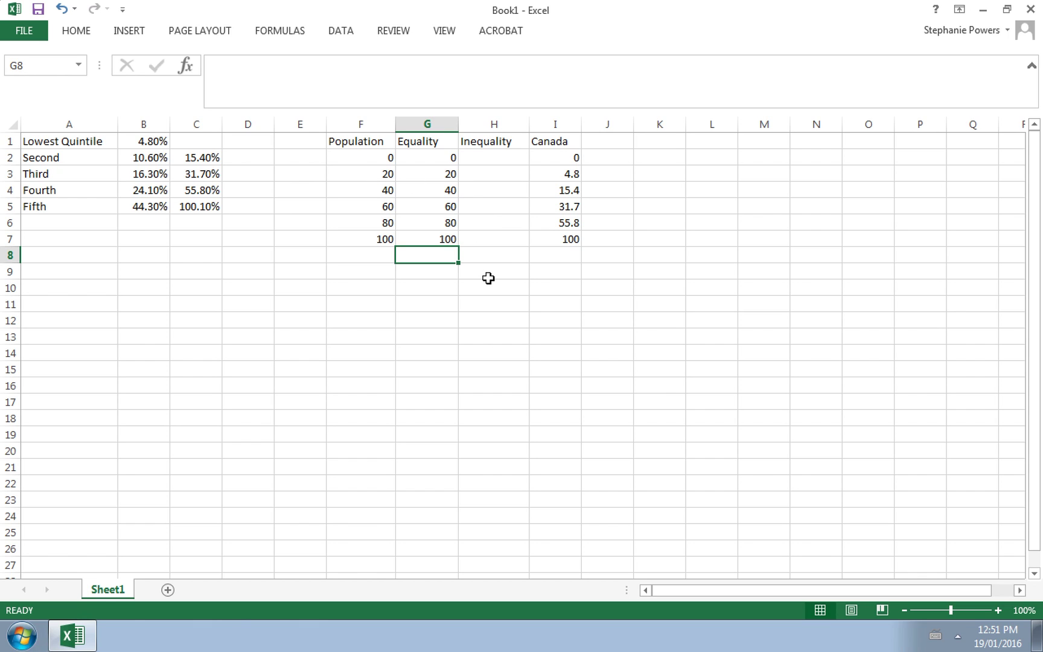
Enter 0 in every Inequality cell from H2 through H7.
left_click(497, 156)
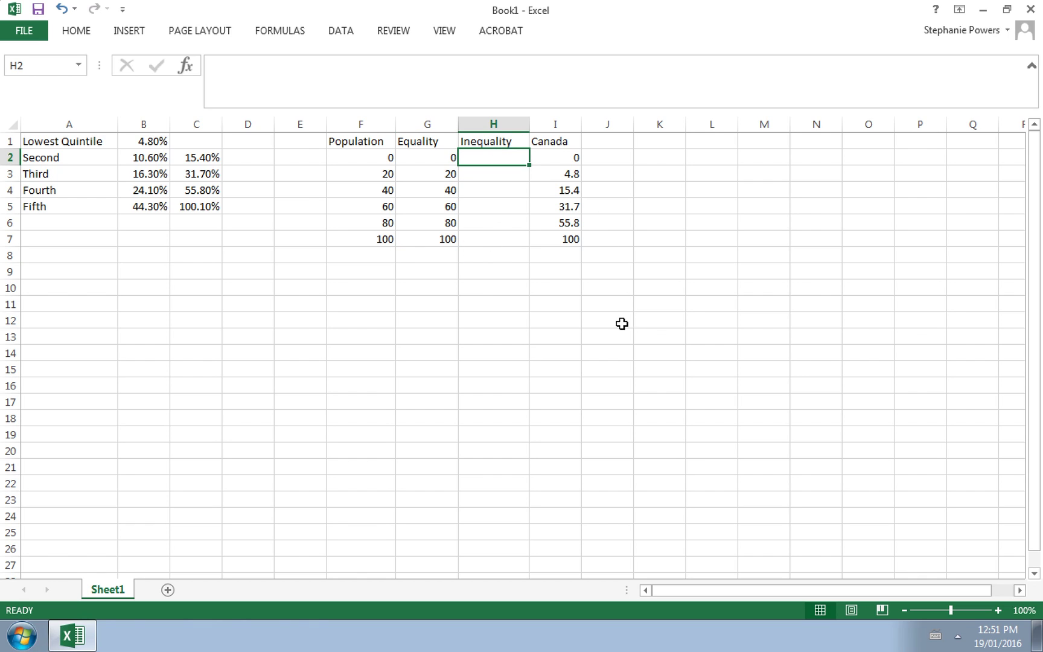
type("0")
key("Return")
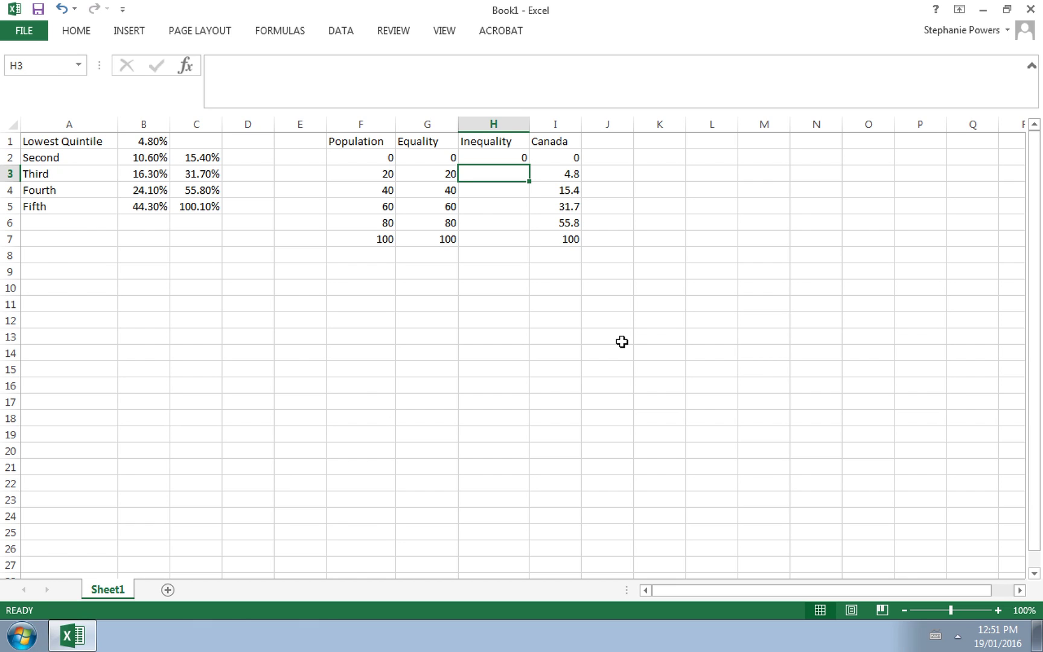
type("0")
key("Return")
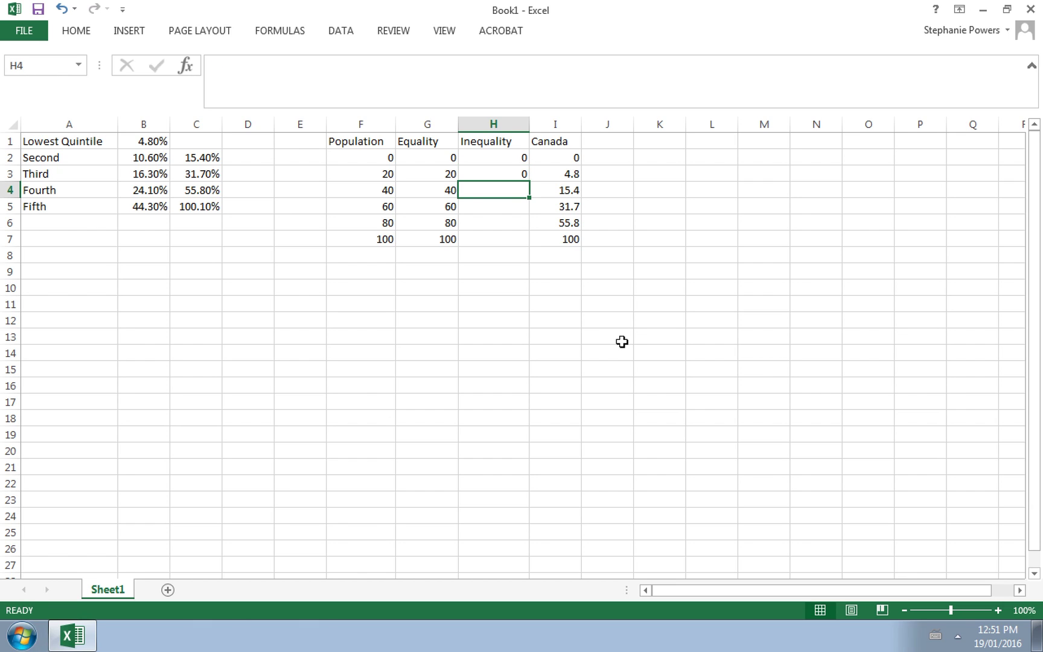
type("0")
key("Return")
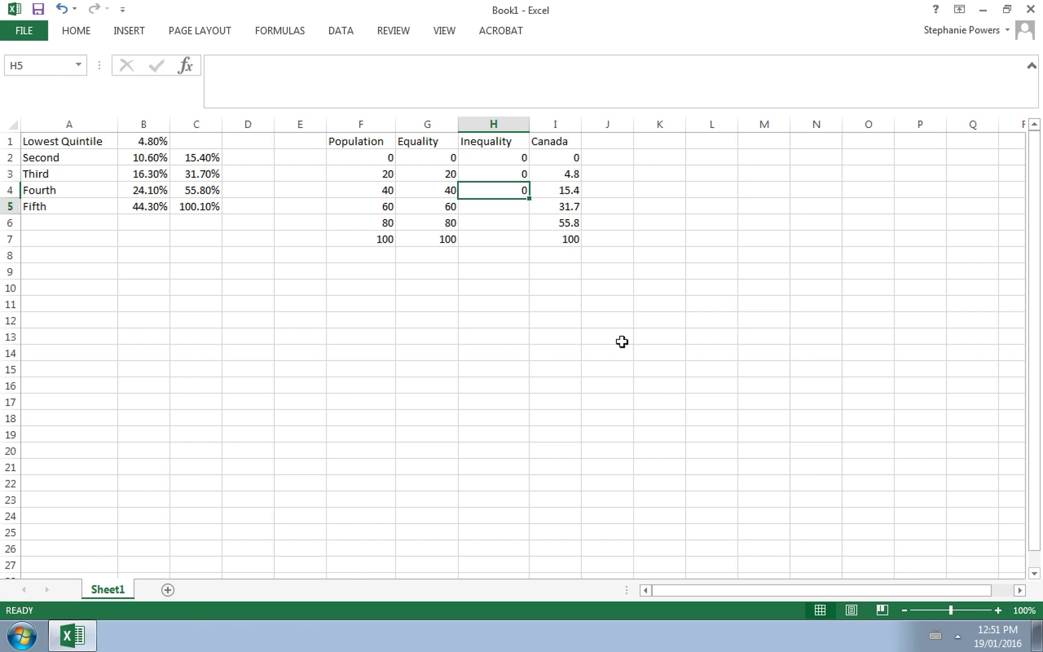
type("0")
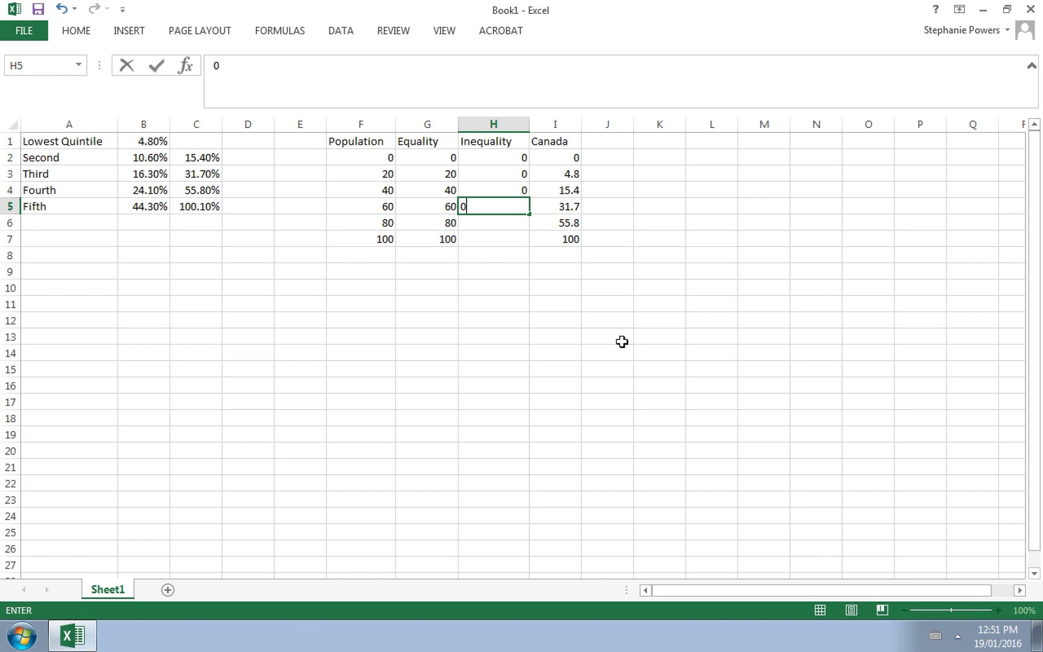
key("Return")
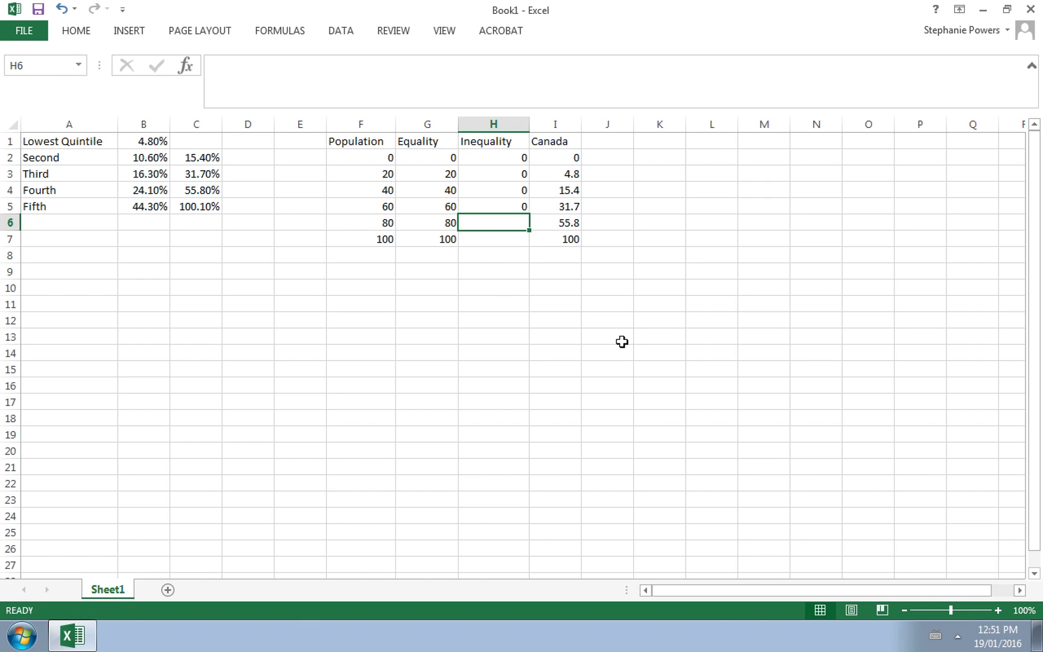
type("0")
key("Return")
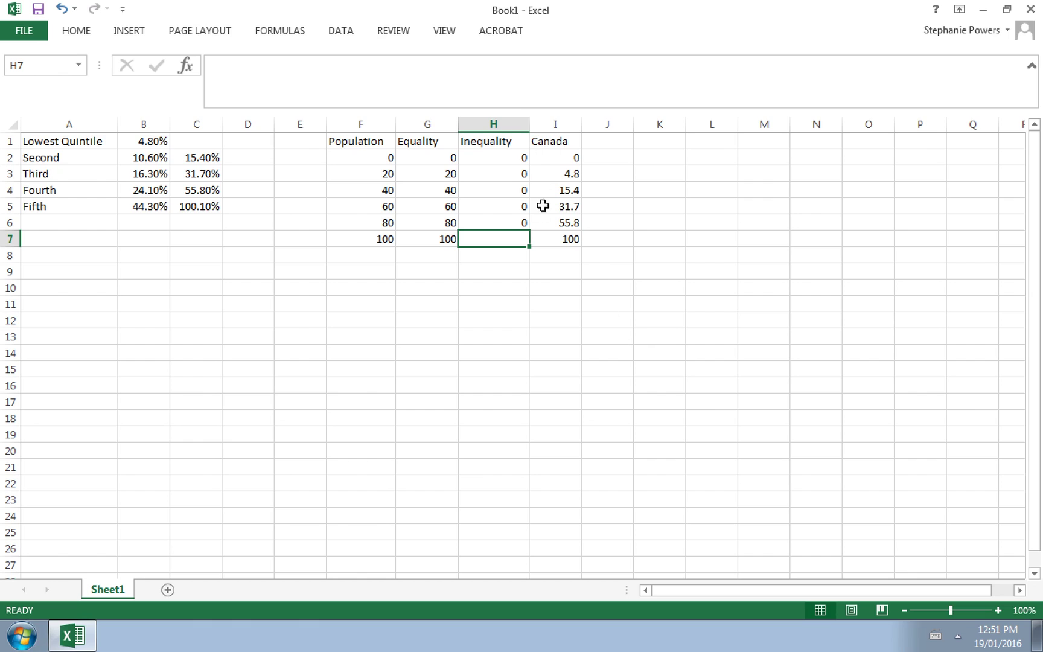
type("0")
key("Return")
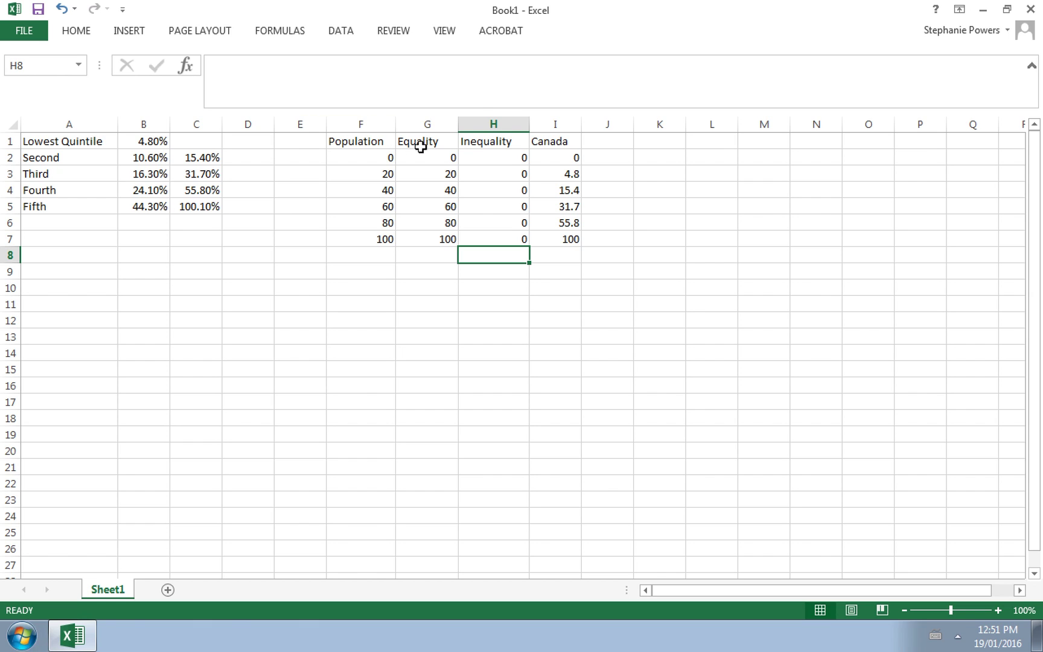
left_click(486, 140)
left_click(558, 145)
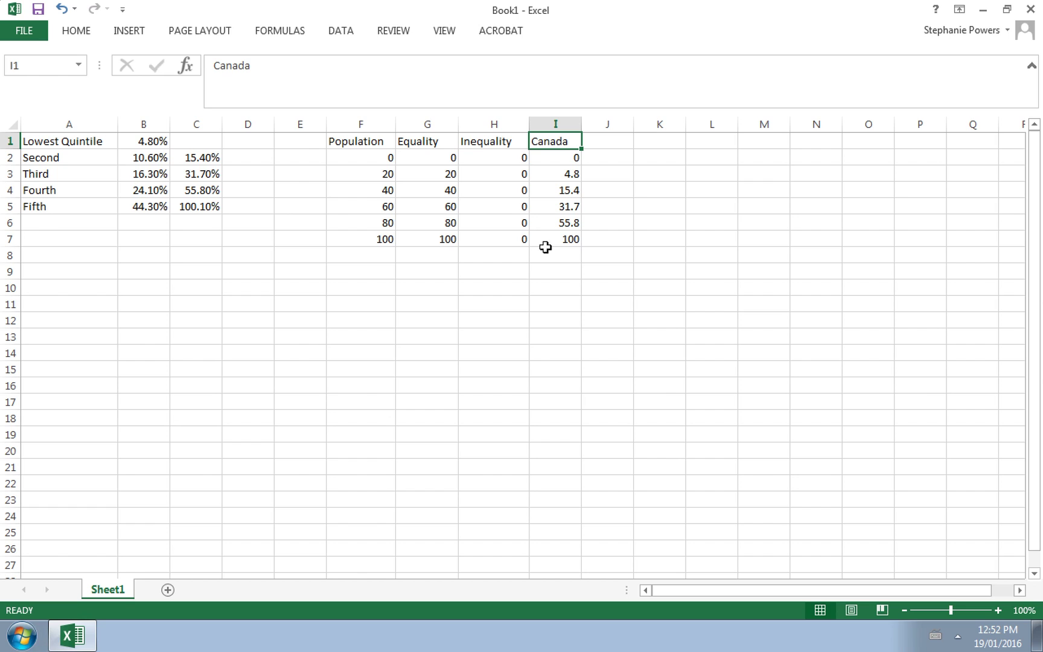
Insert a Scatter with Smooth Lines and Markers chart from the table F1:I7.
left_click(496, 285)
left_click(359, 143)
mouse_move(359, 143)
left_mouse_down()
mouse_move(601, 226)
mouse_move(573, 240)
left_mouse_up()
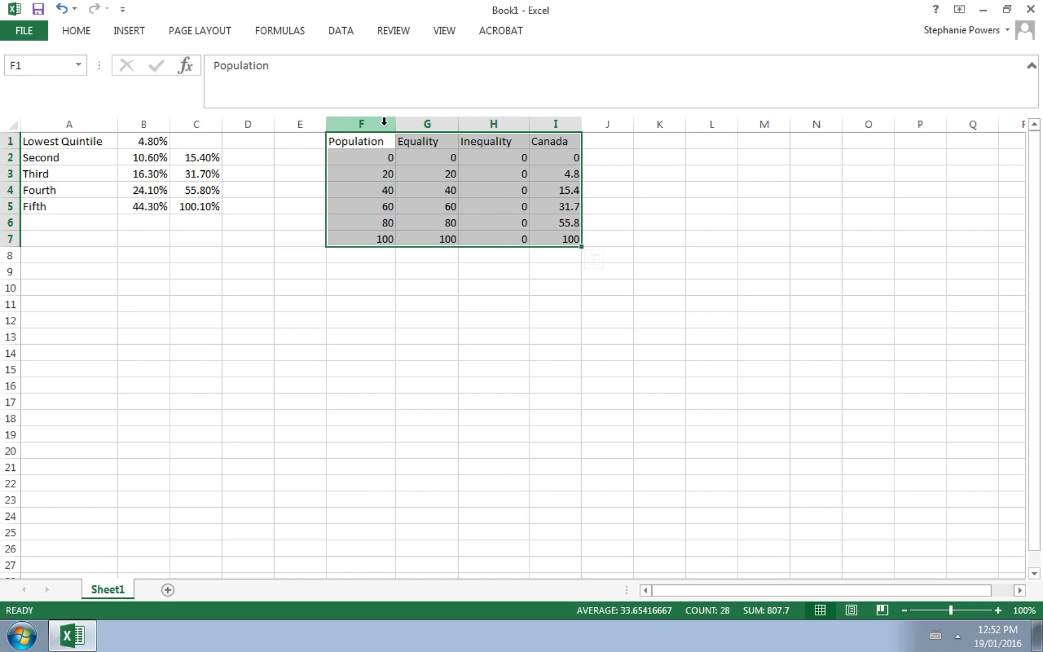
left_click(128, 34)
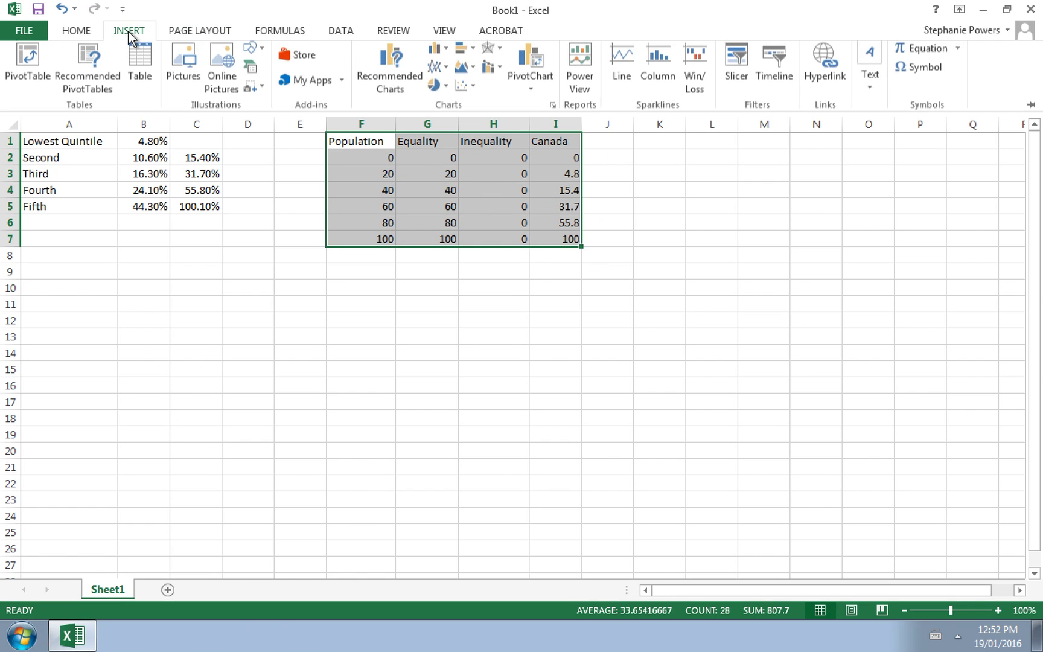
left_click(475, 91)
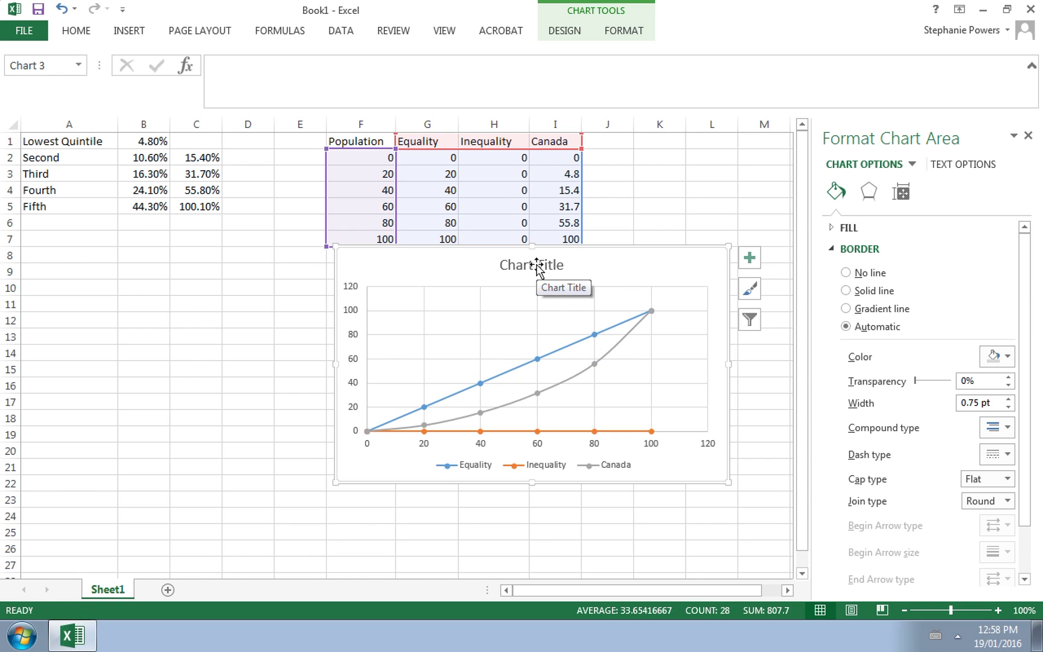
Title the chart 'Lorenz Curve for Canada'.
left_click(537, 265)
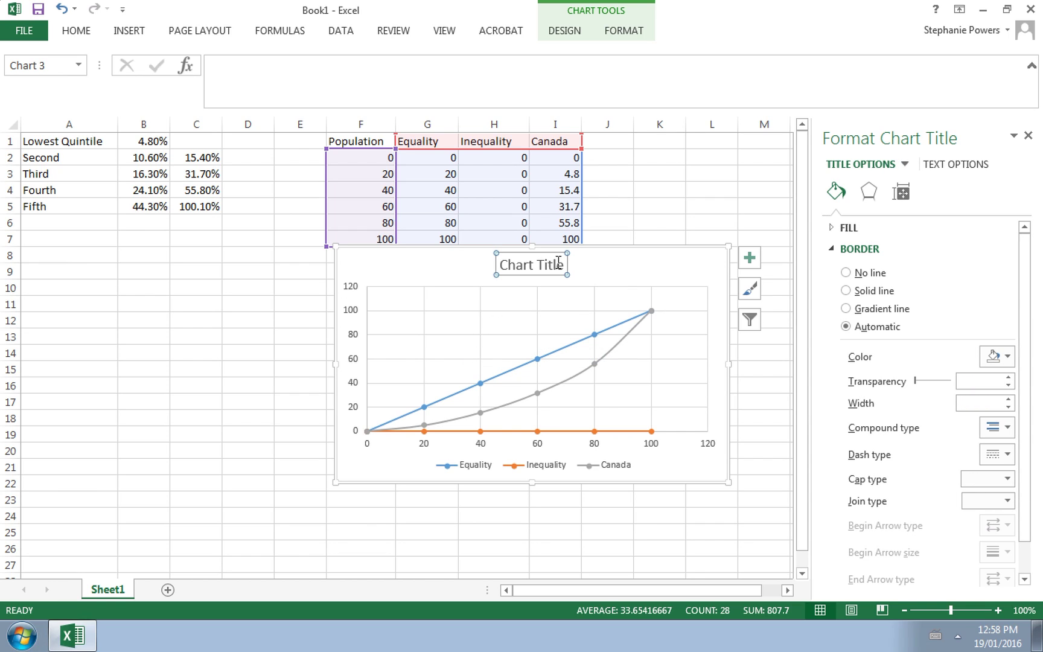
left_click_drag(560, 262, 496, 264)
type("Lorenz")
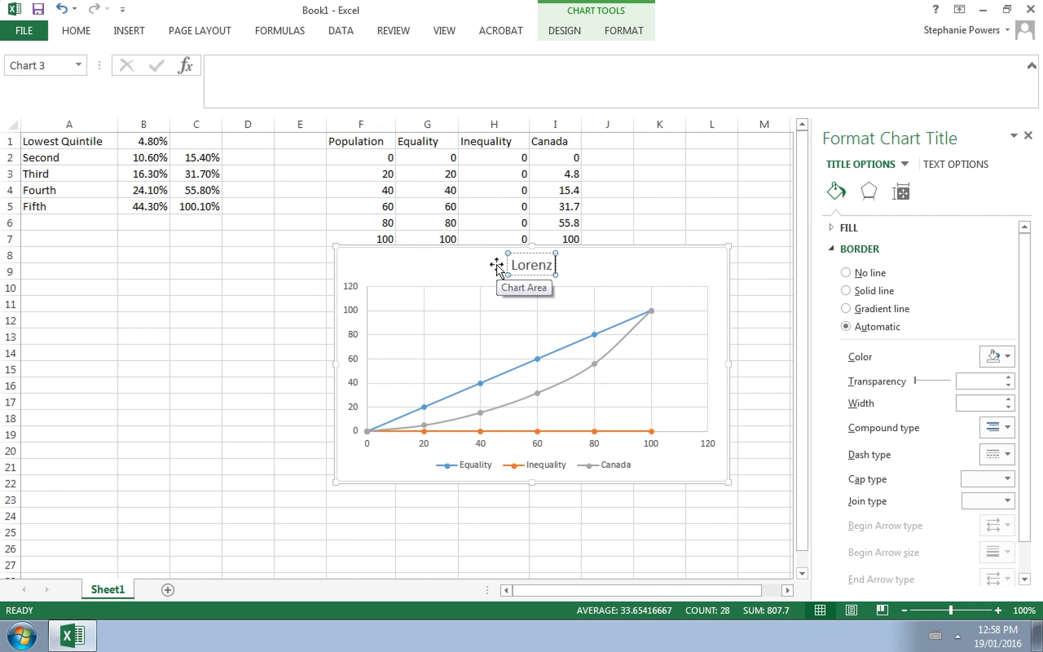
type(" Curve for Canada")
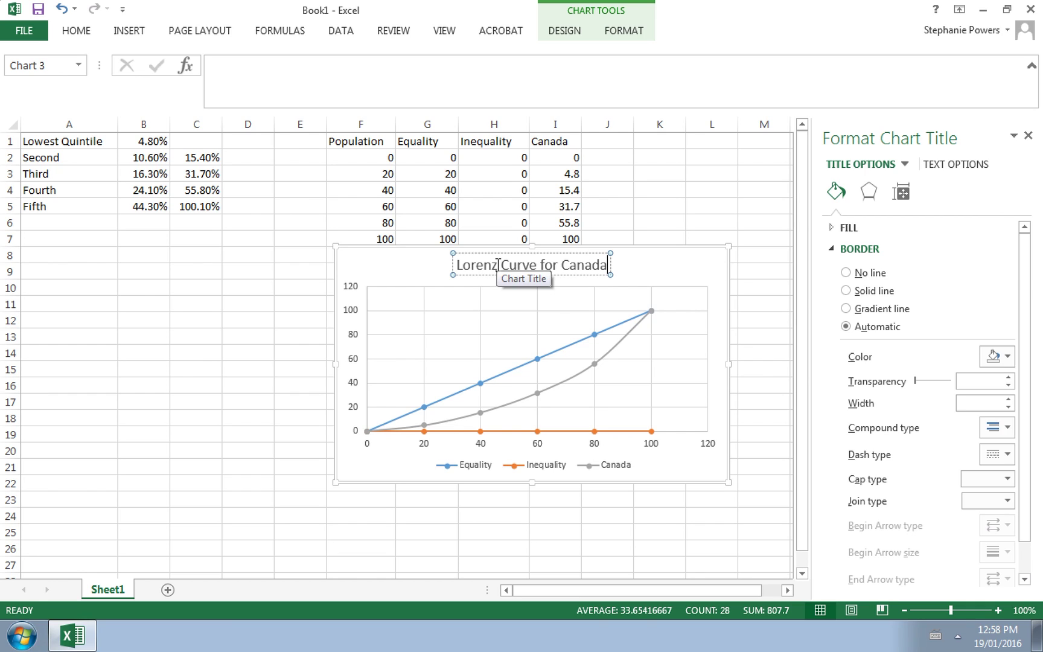
left_click(357, 292)
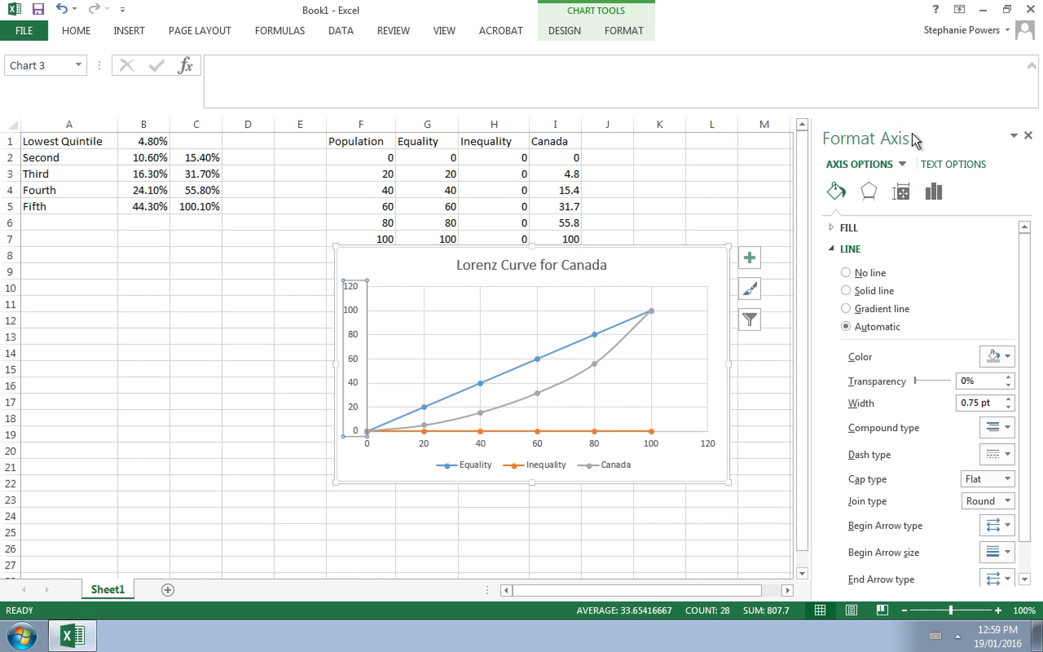
Set the vertical axis Maximum bound to 100 instead of 120.
left_click(935, 192)
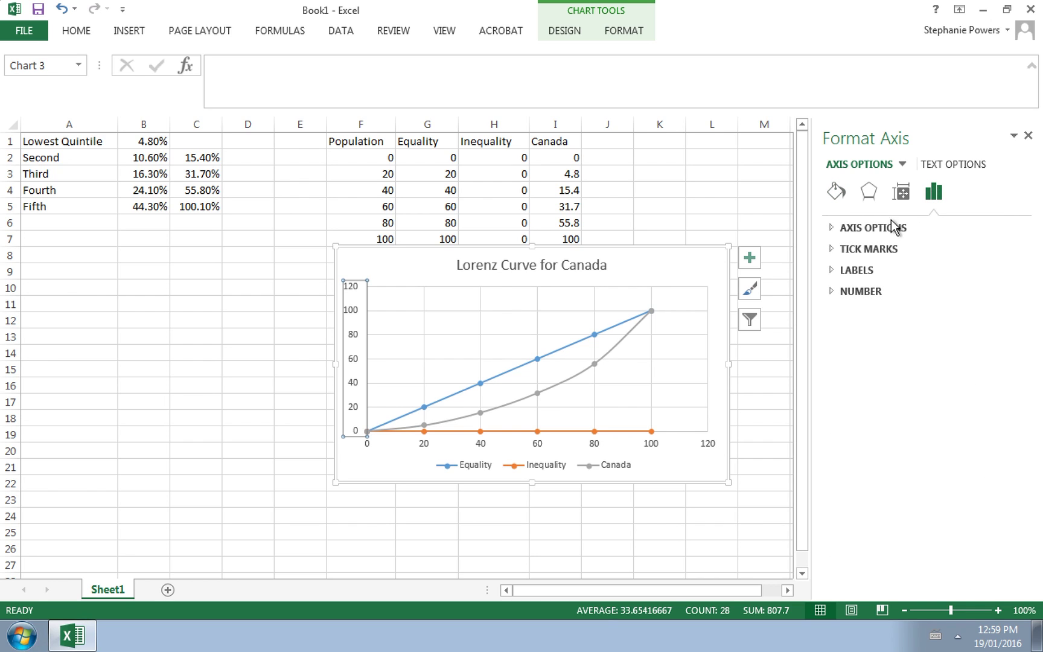
left_click(871, 228)
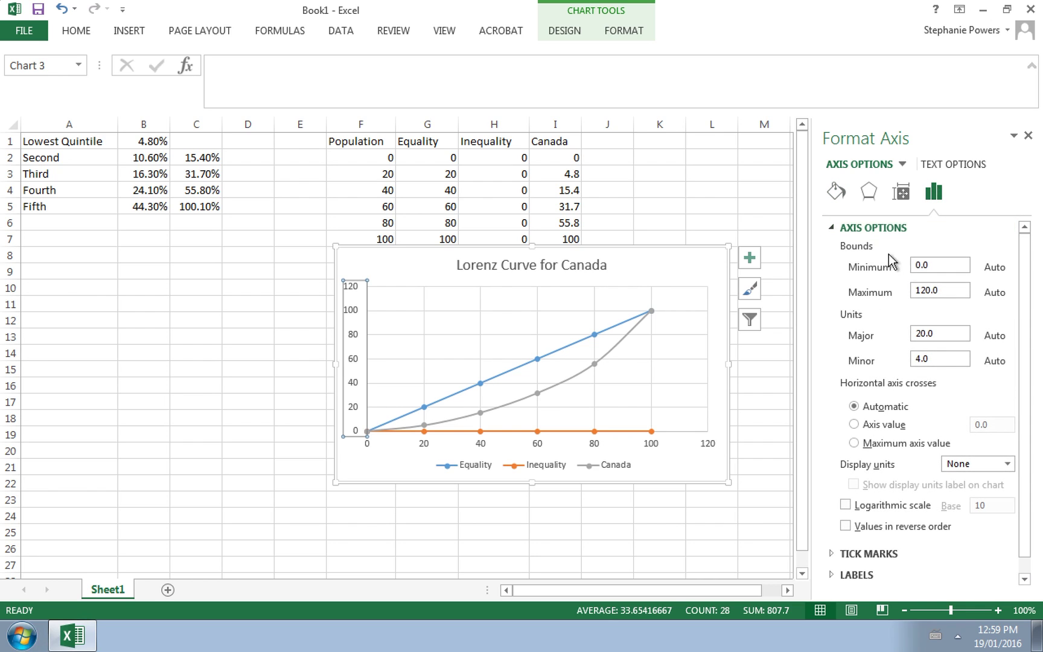
left_click(923, 290)
key("BackSpace")
type("0")
left_click(655, 263)
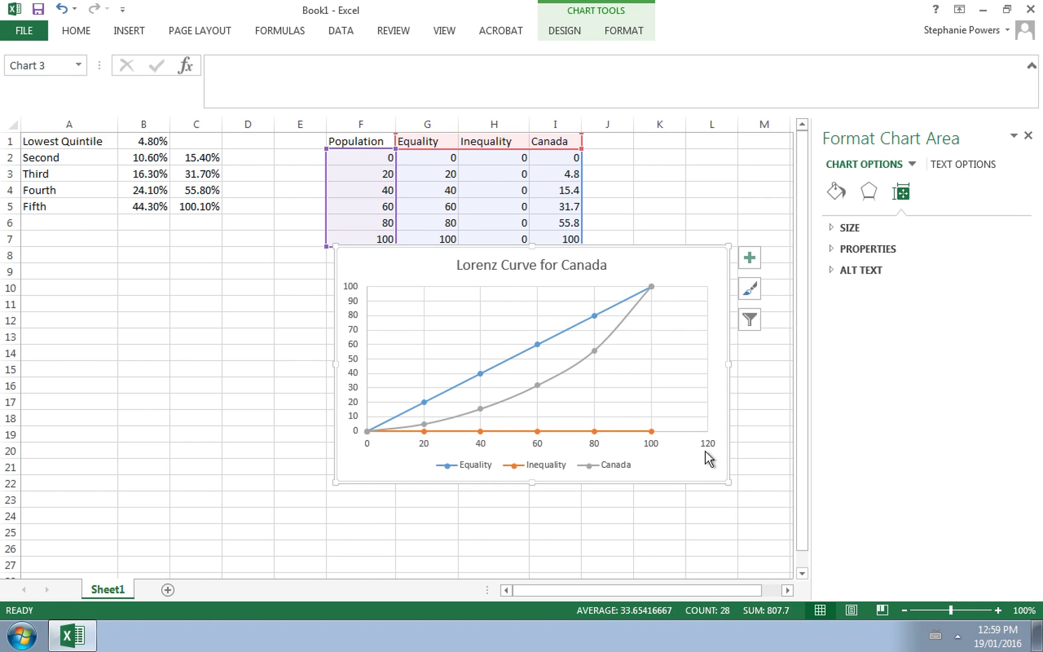
Set the horizontal axis Maximum bound to 100 instead of 120.
left_click(656, 445)
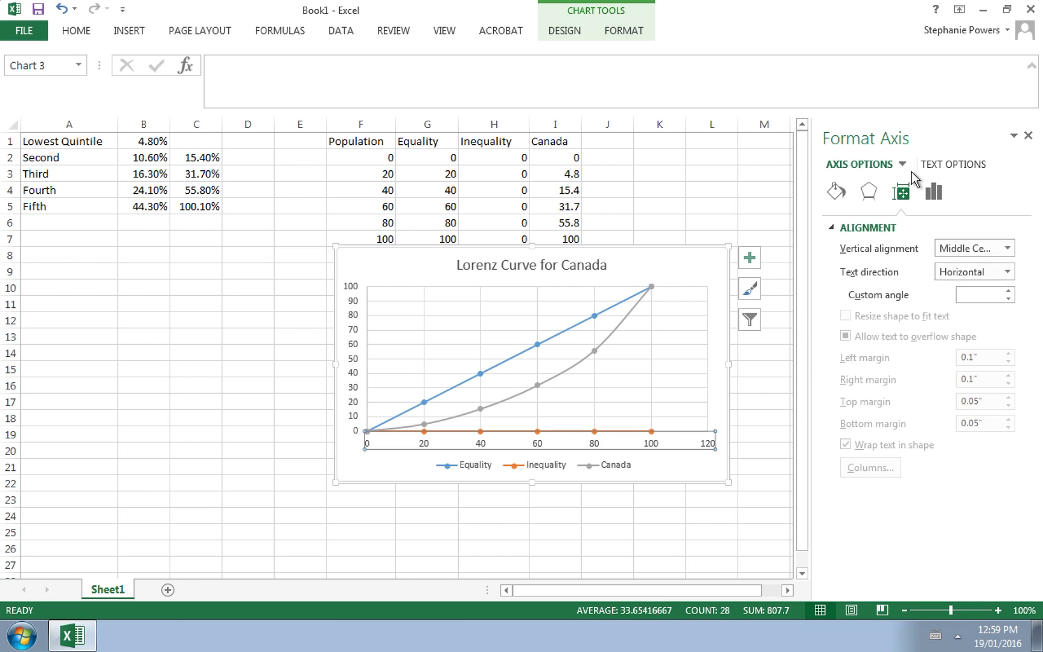
left_click(934, 193)
left_click(884, 228)
left_click(932, 288)
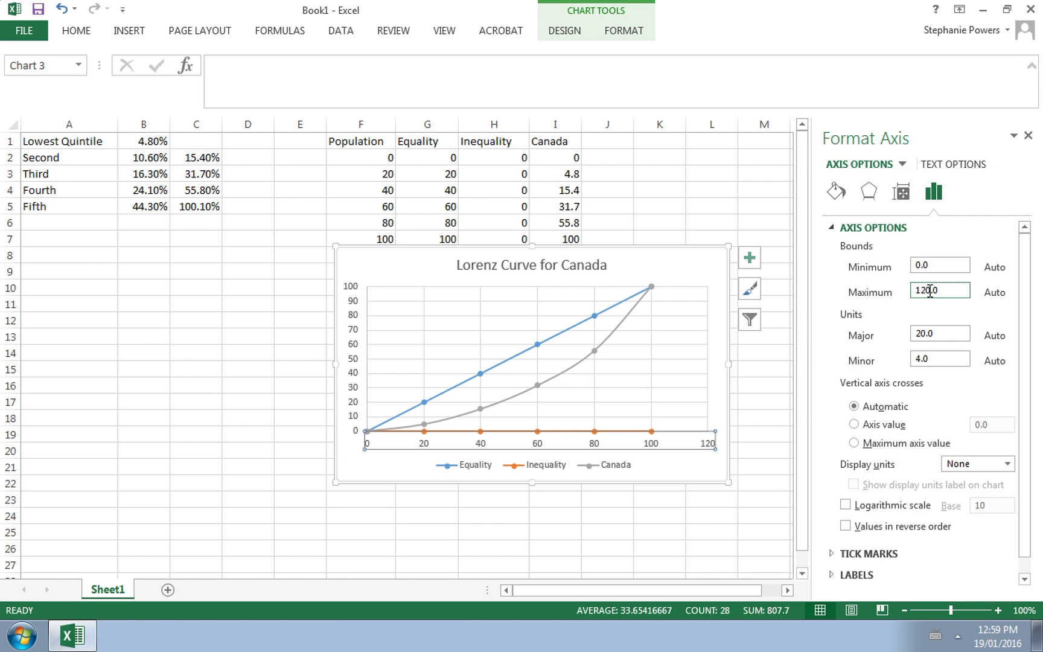
key("BackSpace")
key("BackSpace")
key("BackSpace")
key("BackSpace")
type("00")
key("Return")
left_click(695, 275)
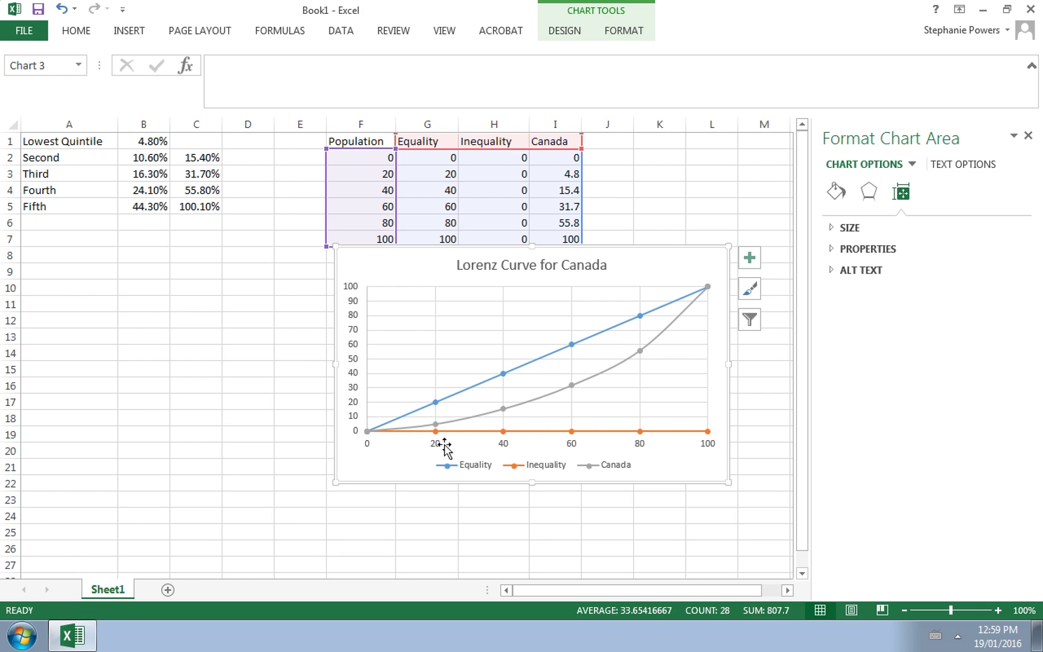
Change the vertical axis Major unit from 10 to 20, labelling 0 through 100.
left_click(357, 344)
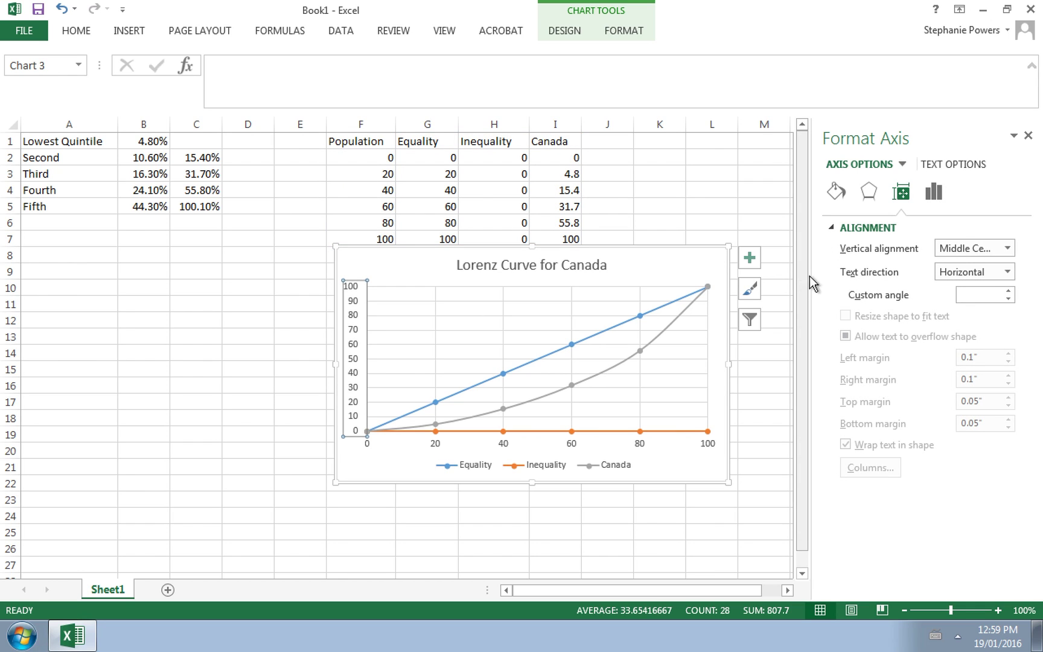
left_click(933, 191)
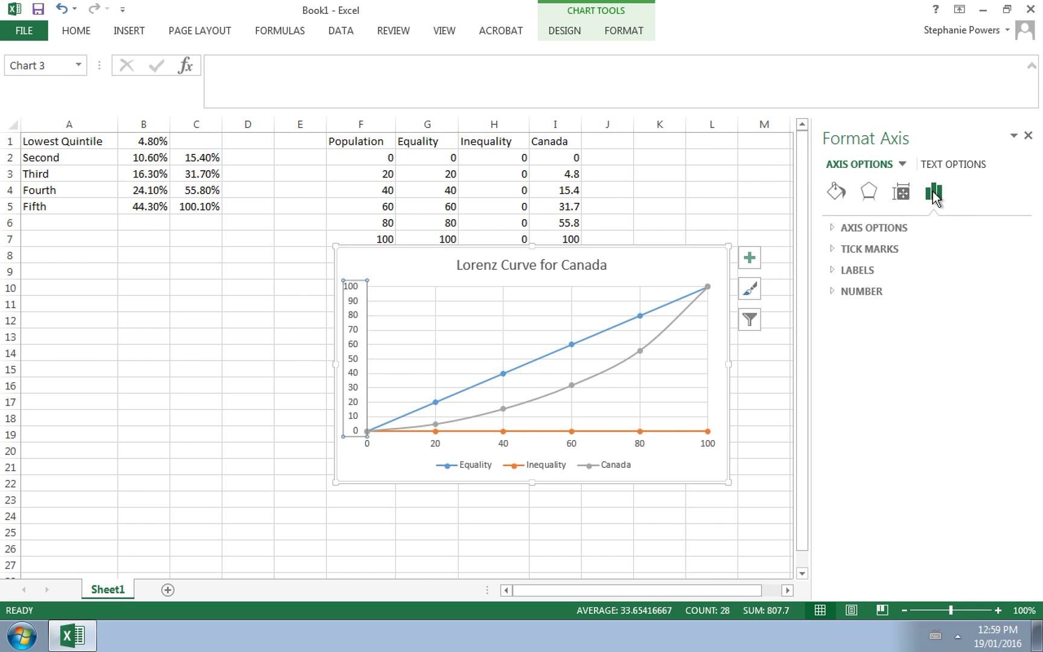
left_click(881, 247)
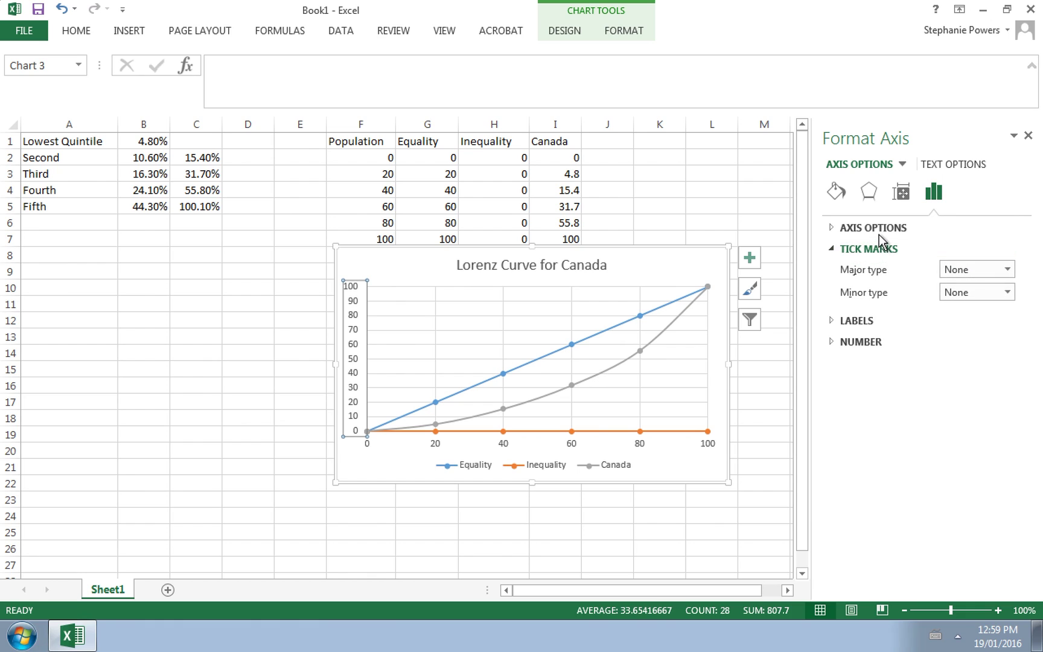
left_click(877, 232)
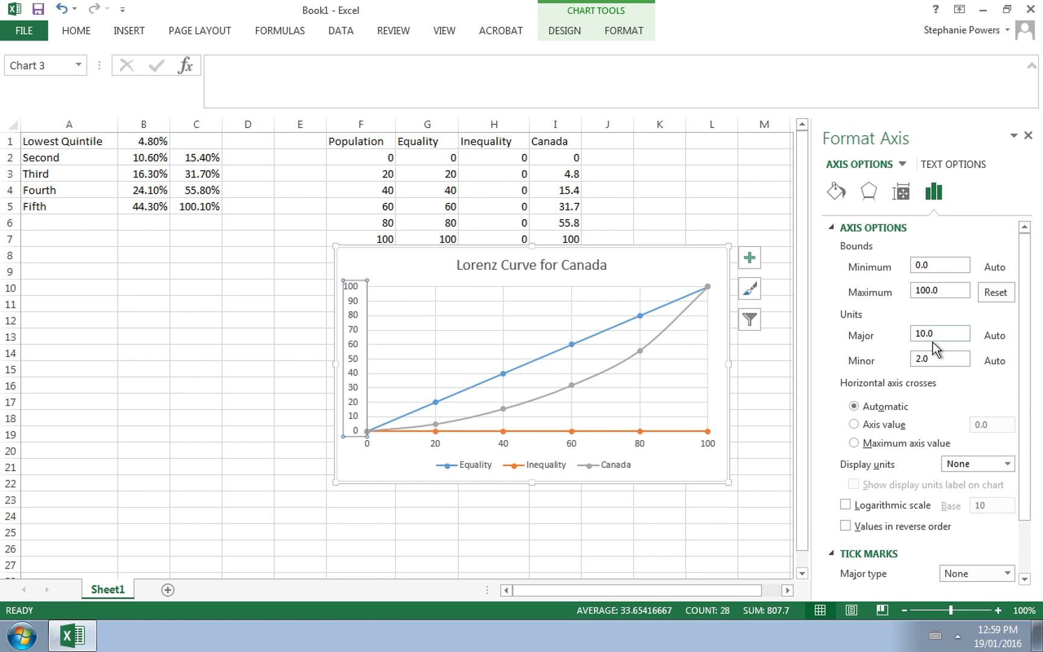
left_click(919, 333)
key("BackSpace")
type("2")
left_click(644, 272)
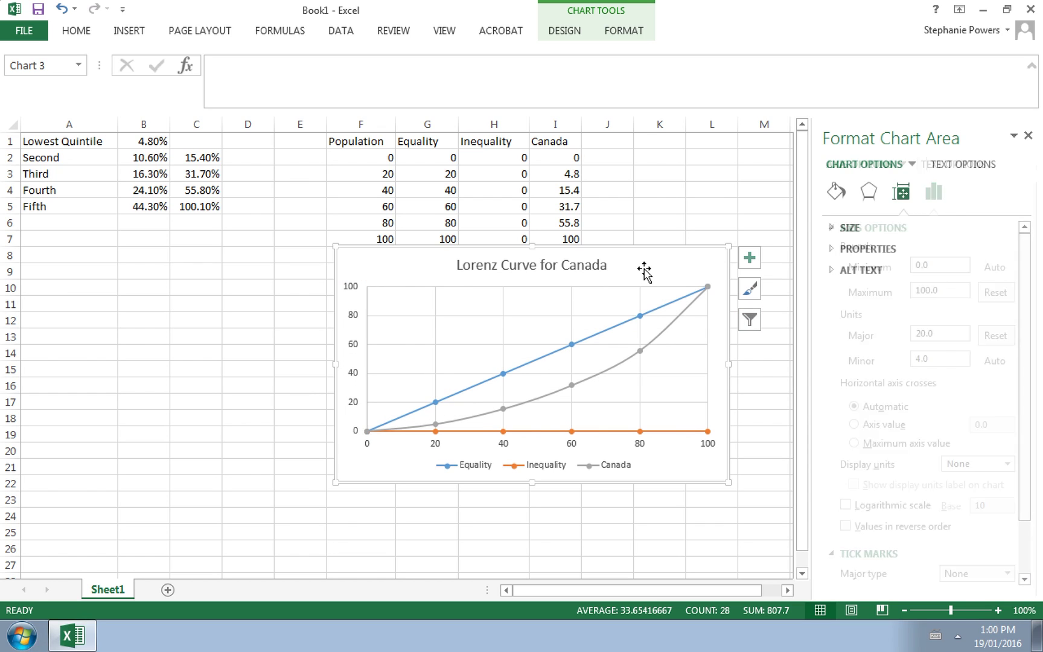
mouse_move(414, 430)
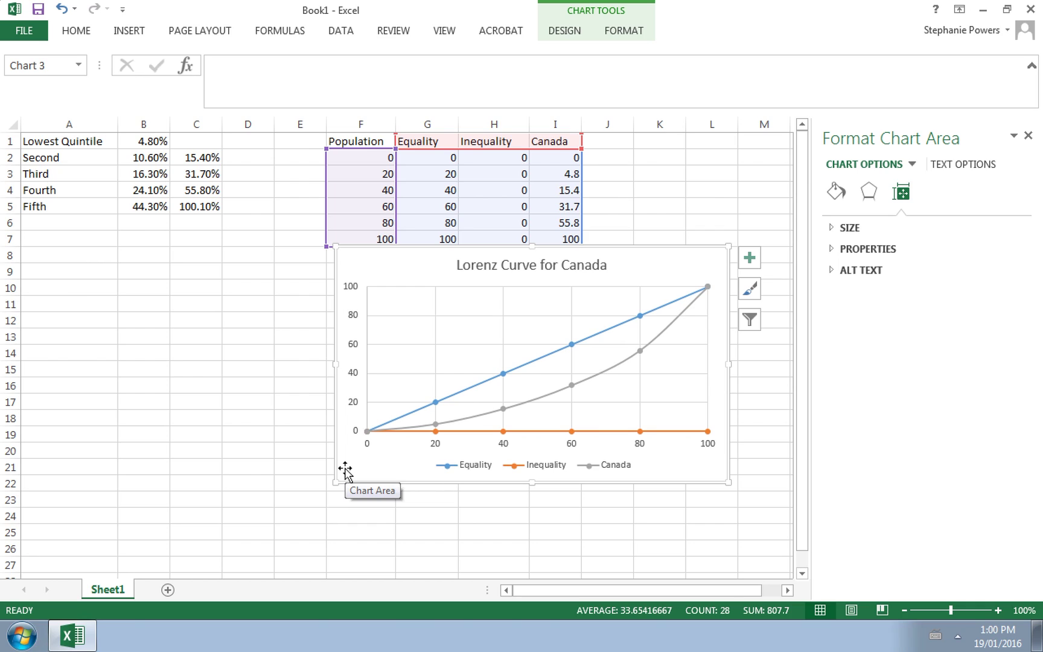
mouse_move(480, 389)
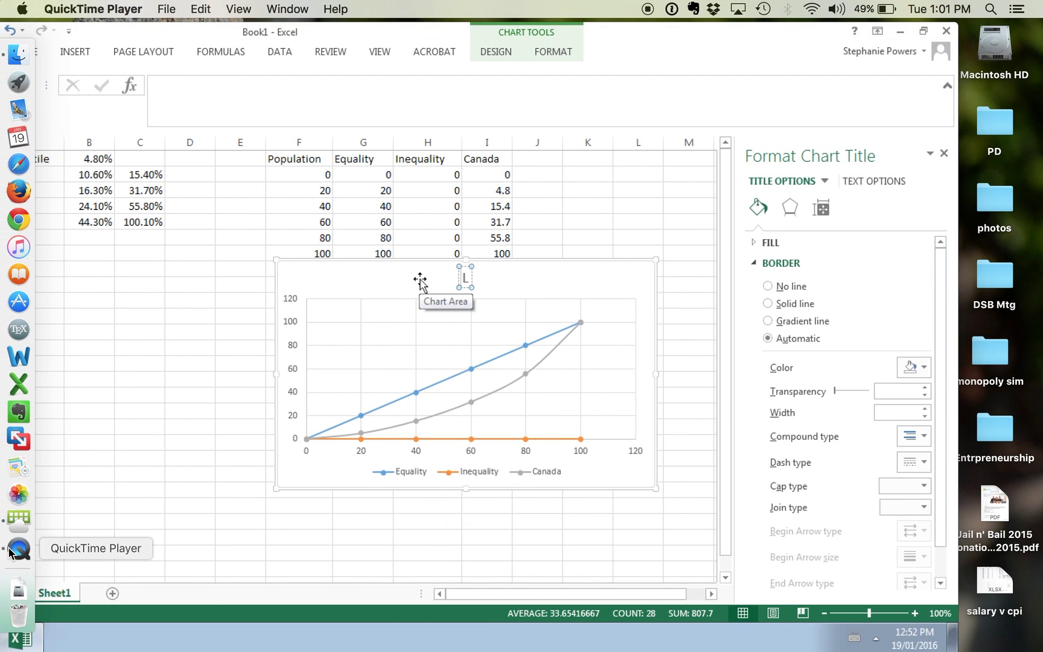
right_click(10, 552)
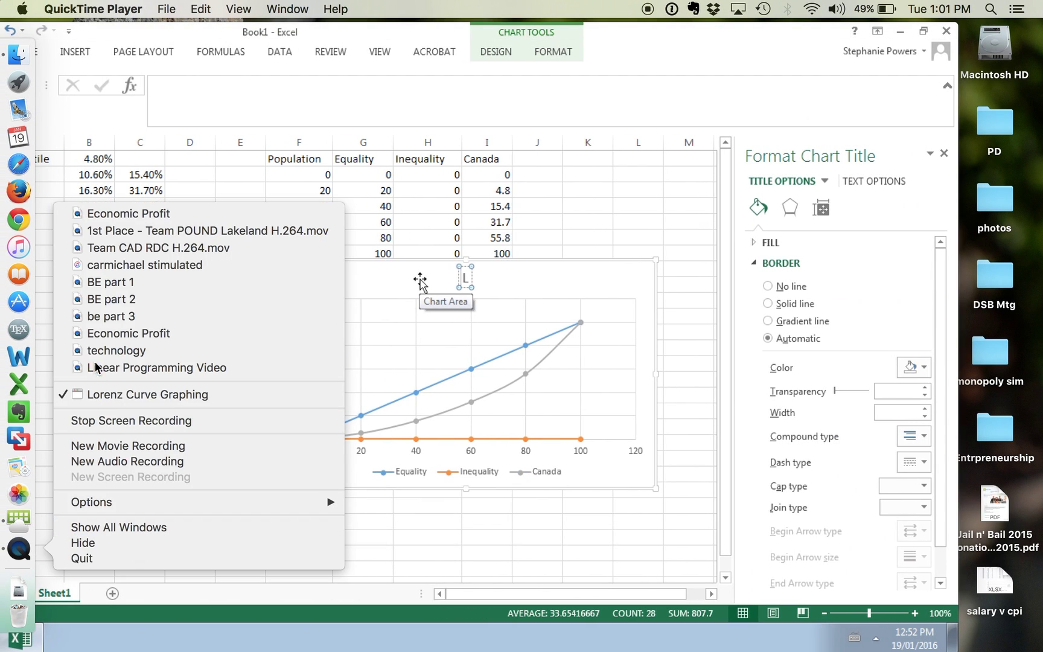